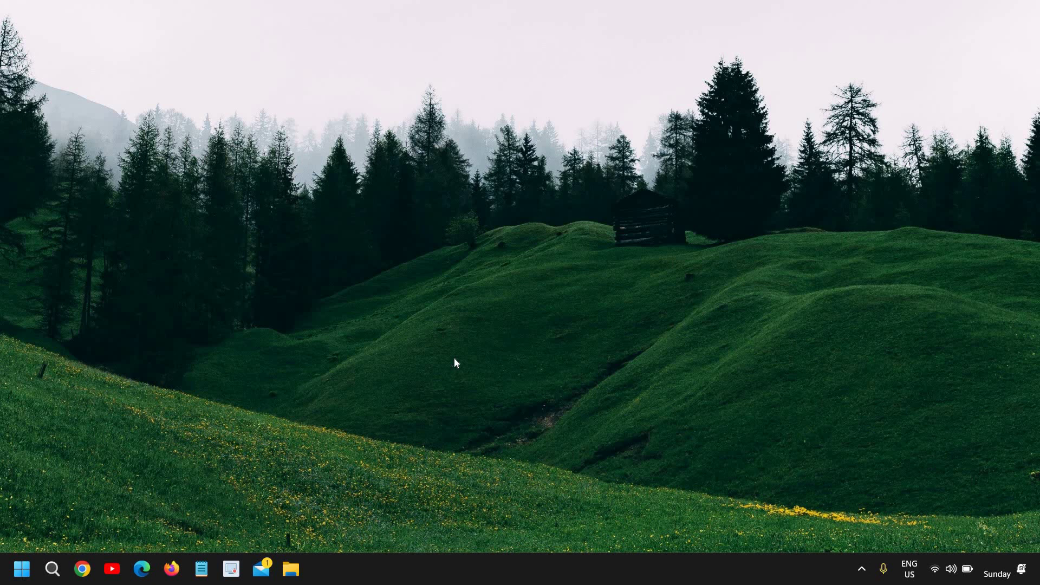
- Call up the Win+Shift+S snip overlay three times, cancelling each without capturing
key(super+shift+s)
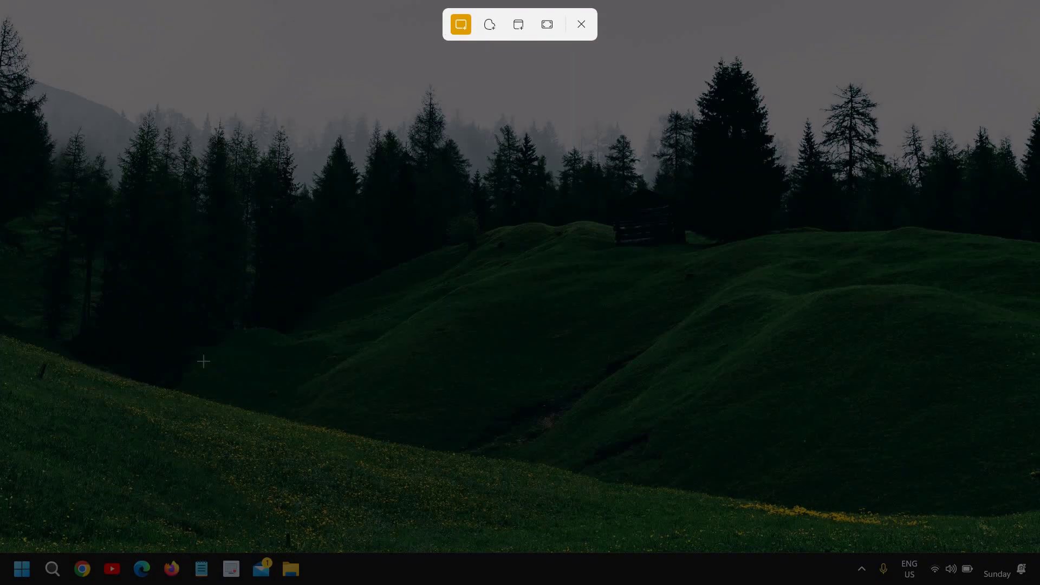
key(Escape)
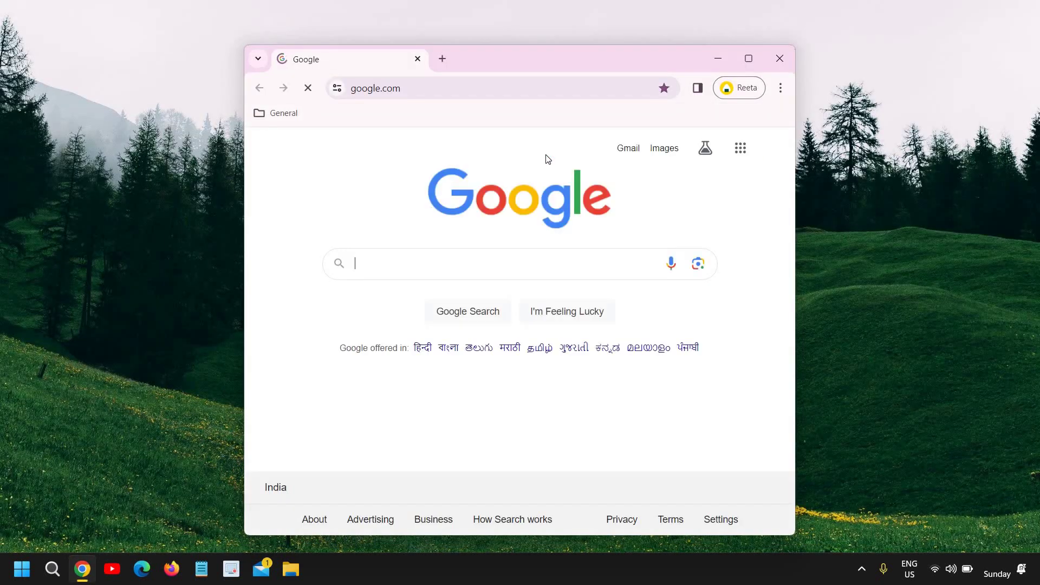
key(super+shift+s)
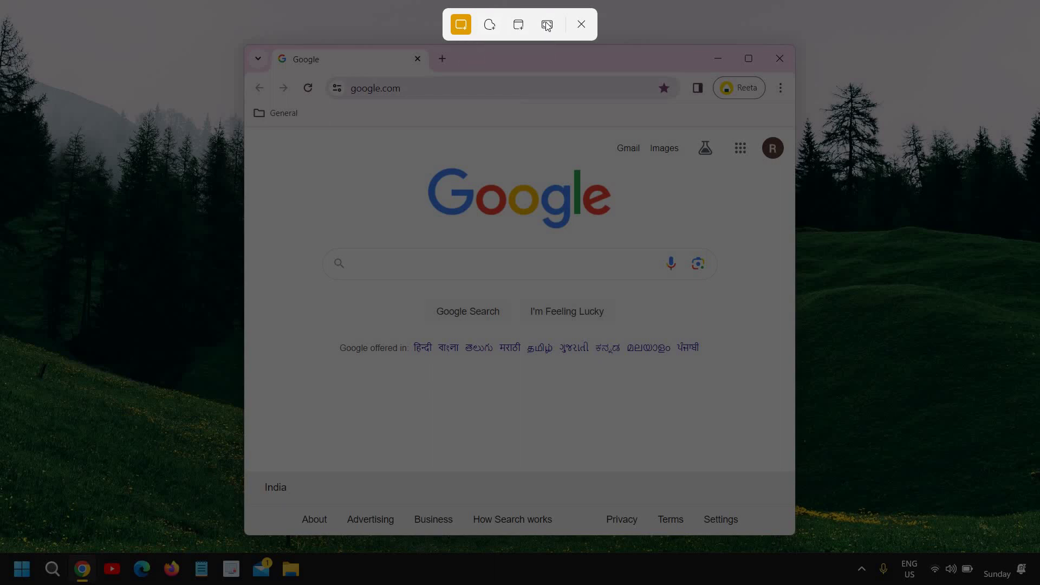
click(582, 25)
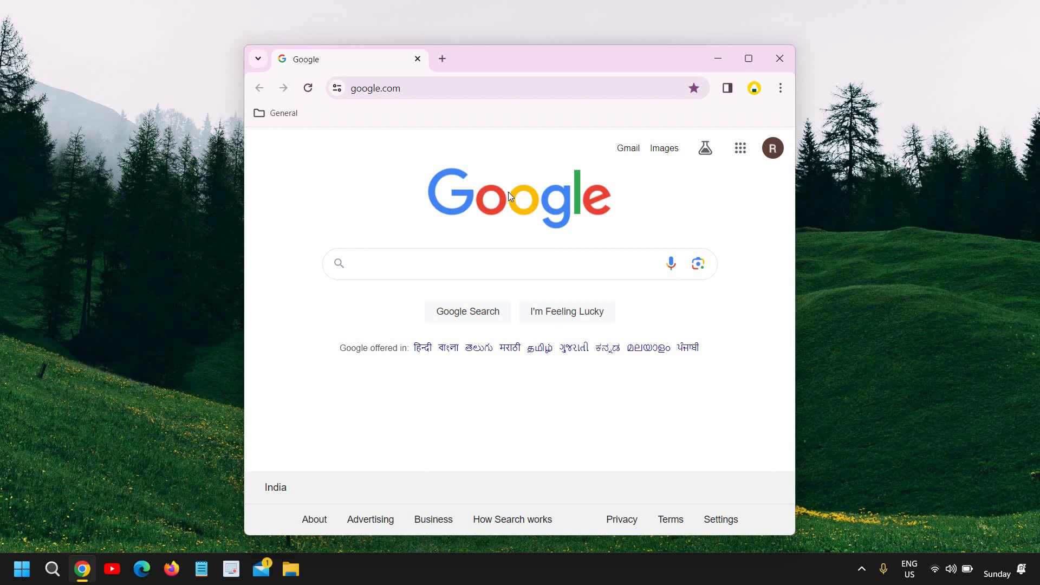
key(super+shift+s)
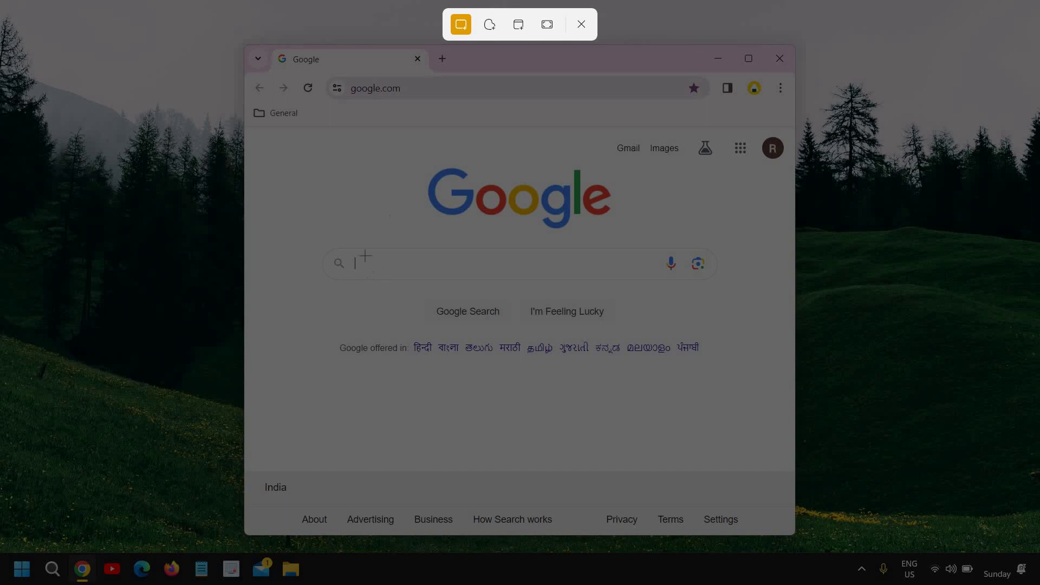
click(585, 27)
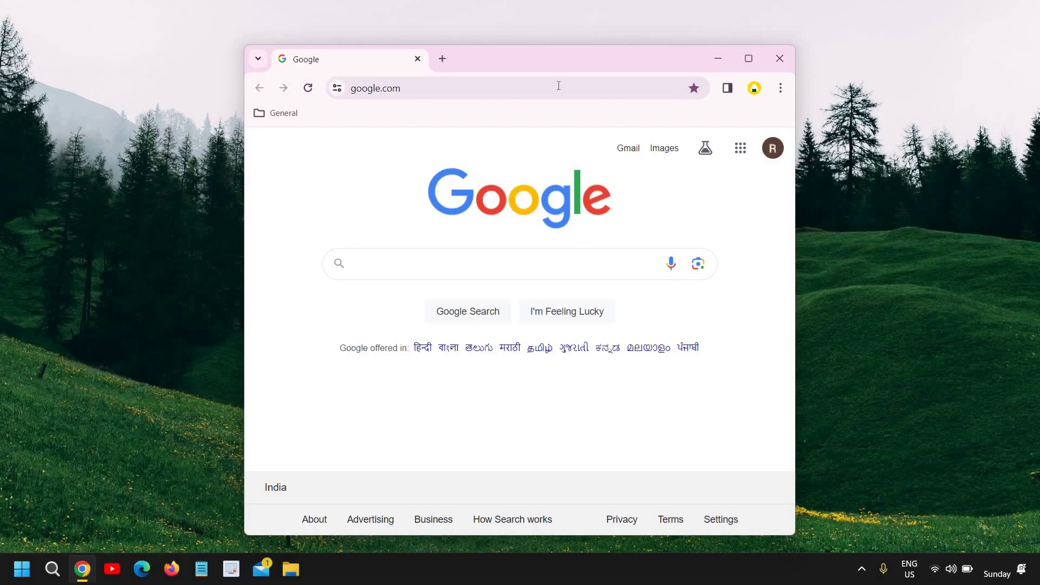
- Close Chrome and open Settings from the Start right-click menu on Personalisation
click(779, 64)
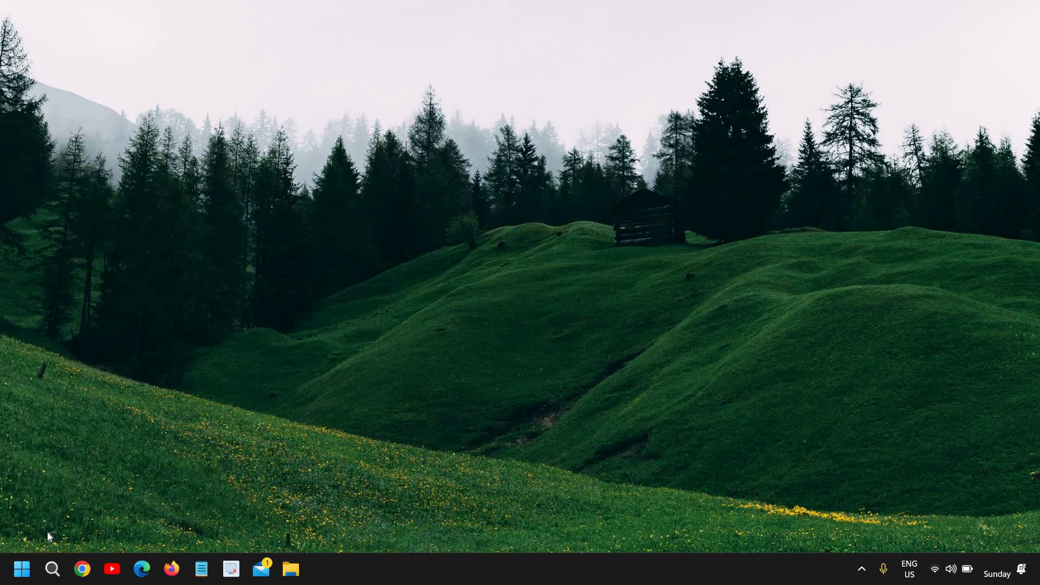
right_click(22, 570)
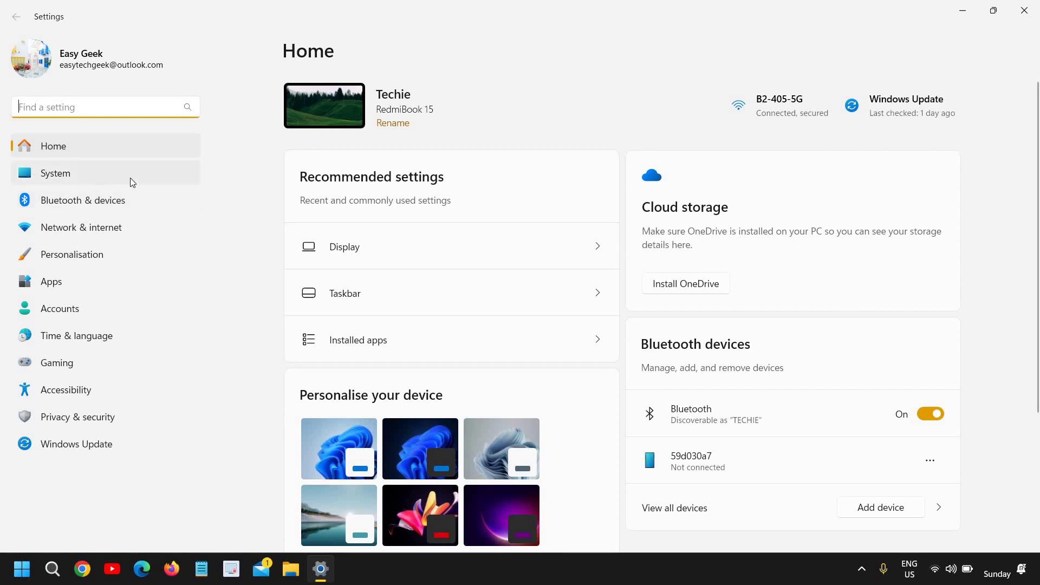
click(88, 263)
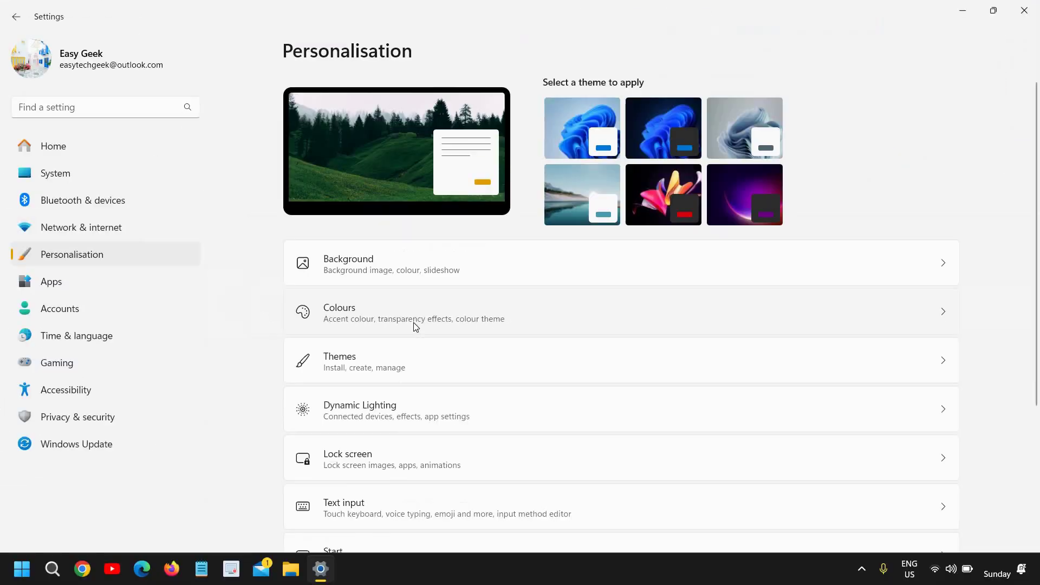
- On the Colours page, switch the mode to Dark, then back to Light
click(417, 331)
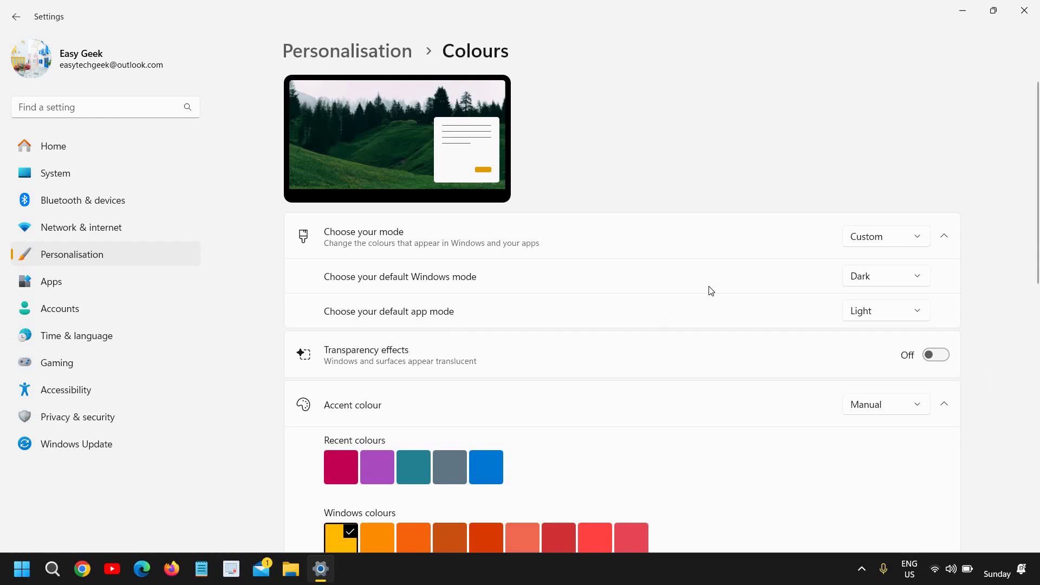
click(887, 244)
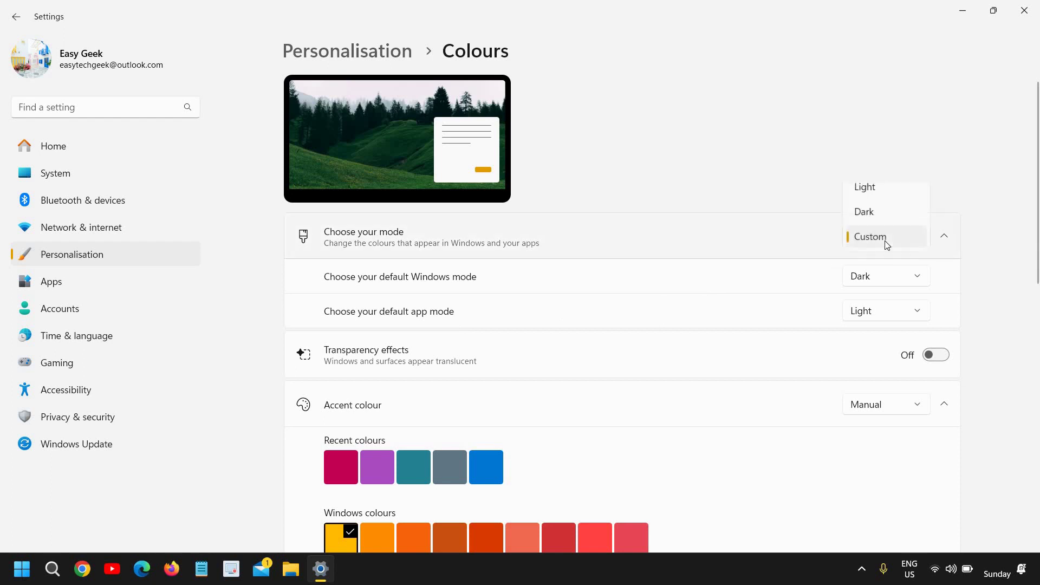
click(882, 212)
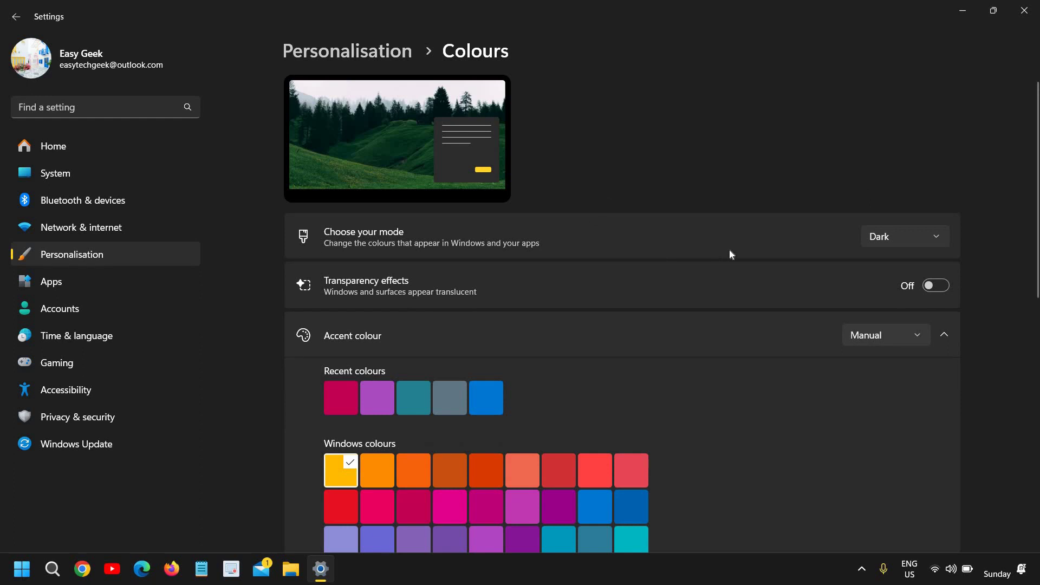
click(887, 244)
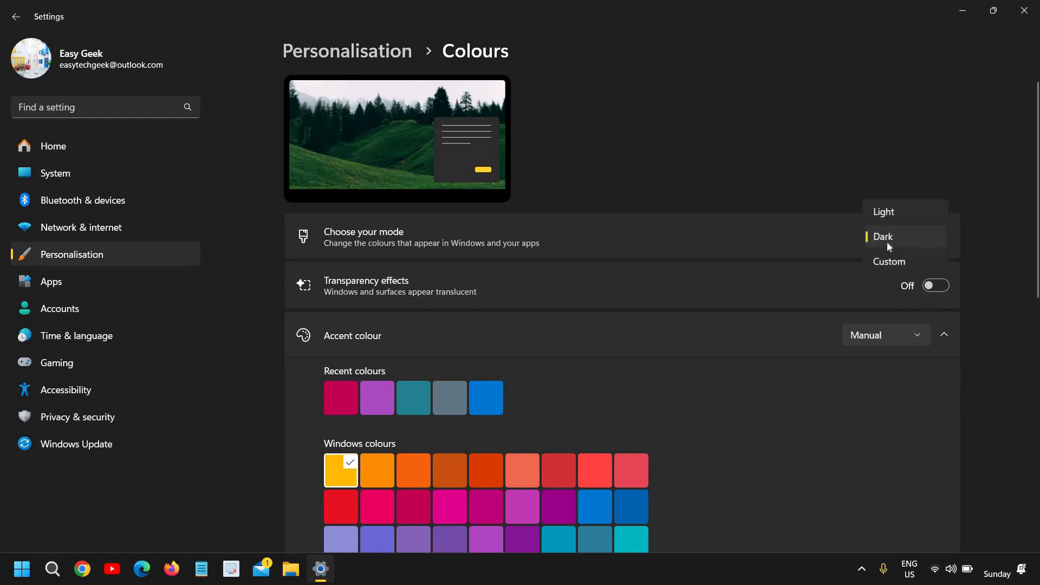
click(893, 210)
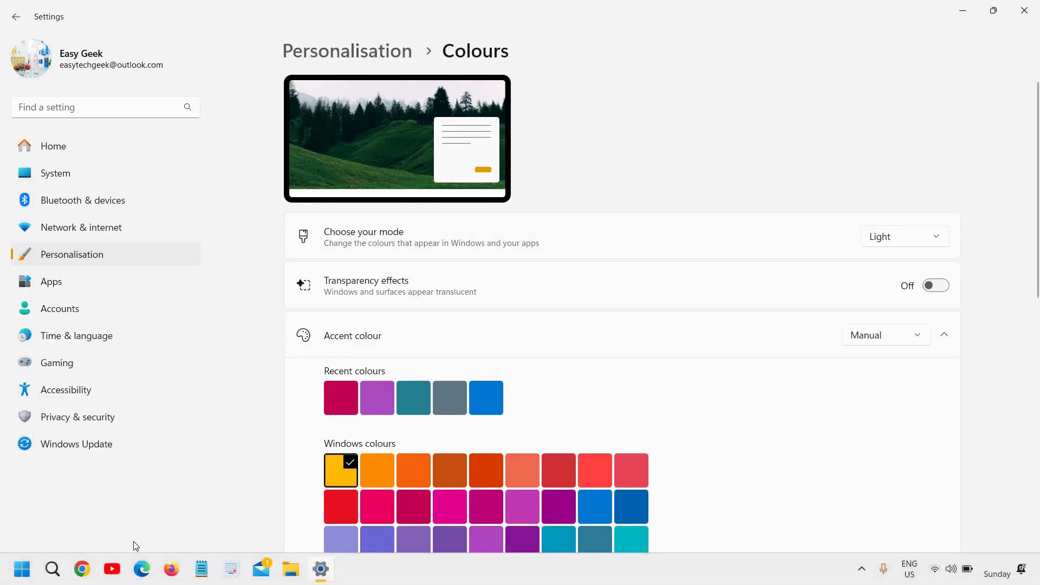
- Try Custom mode with Windows Dark, then set everything Dark and preview it in Start
click(895, 243)
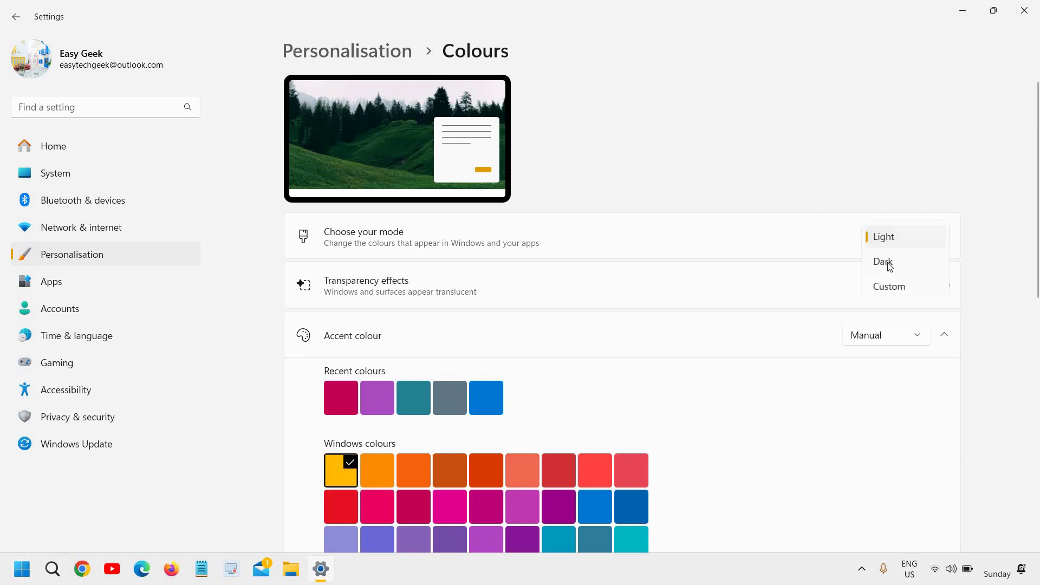
click(892, 288)
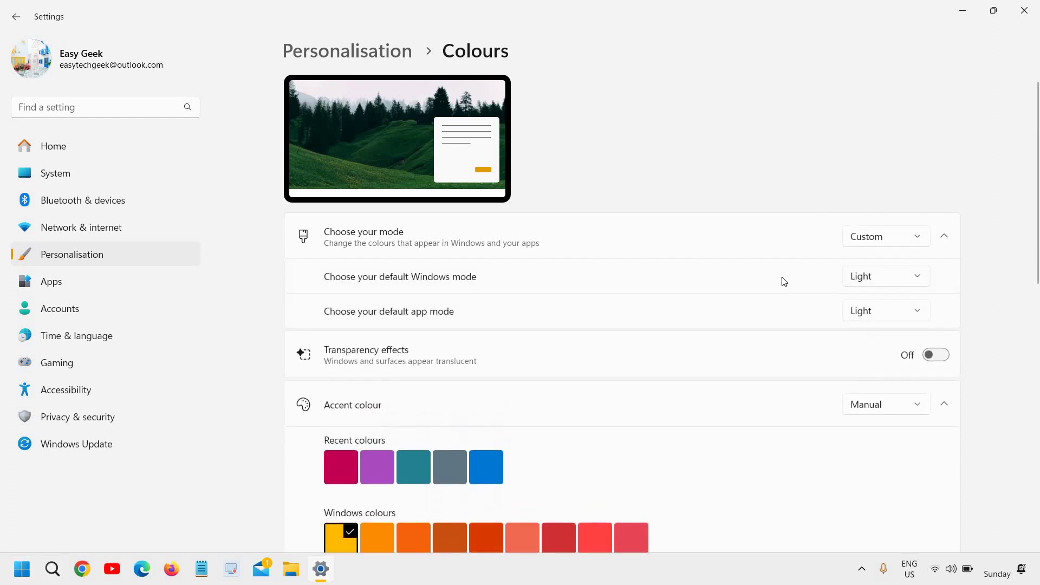
click(884, 284)
click(880, 302)
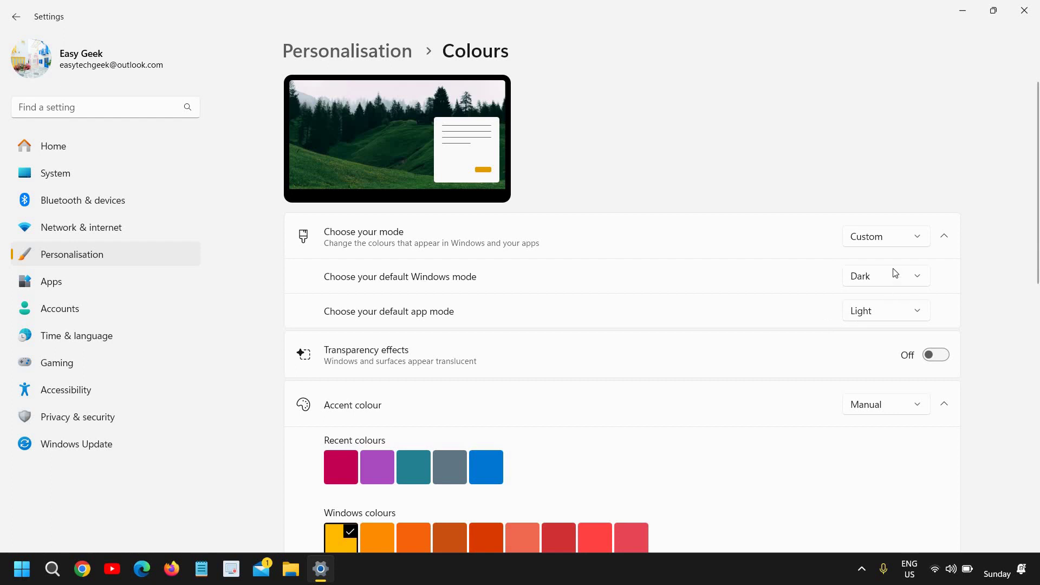
click(898, 240)
click(868, 214)
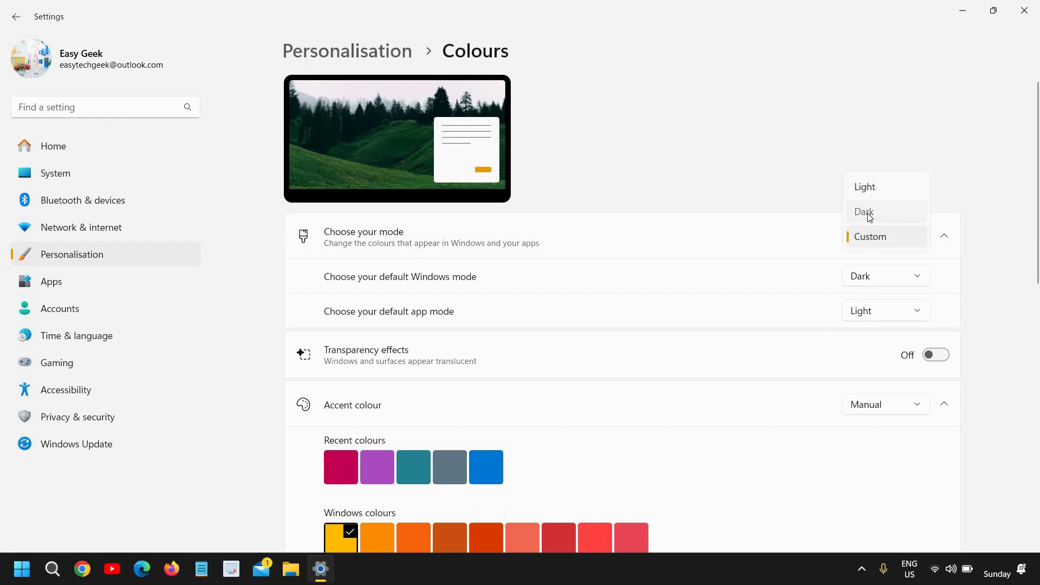
click(21, 569)
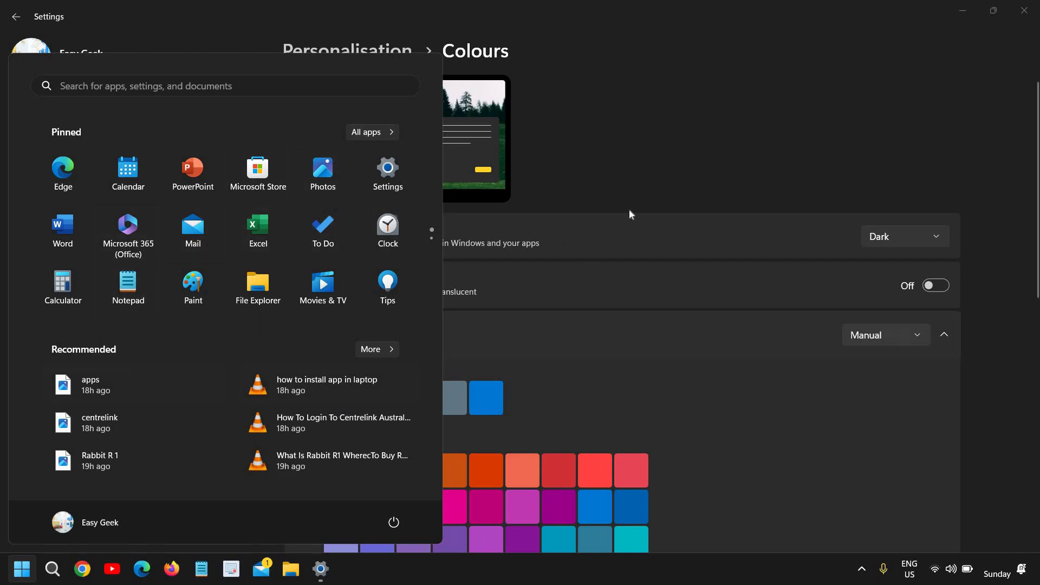
click(905, 233)
- Set Custom mode with Windows mode Dark and app mode Light
click(905, 233)
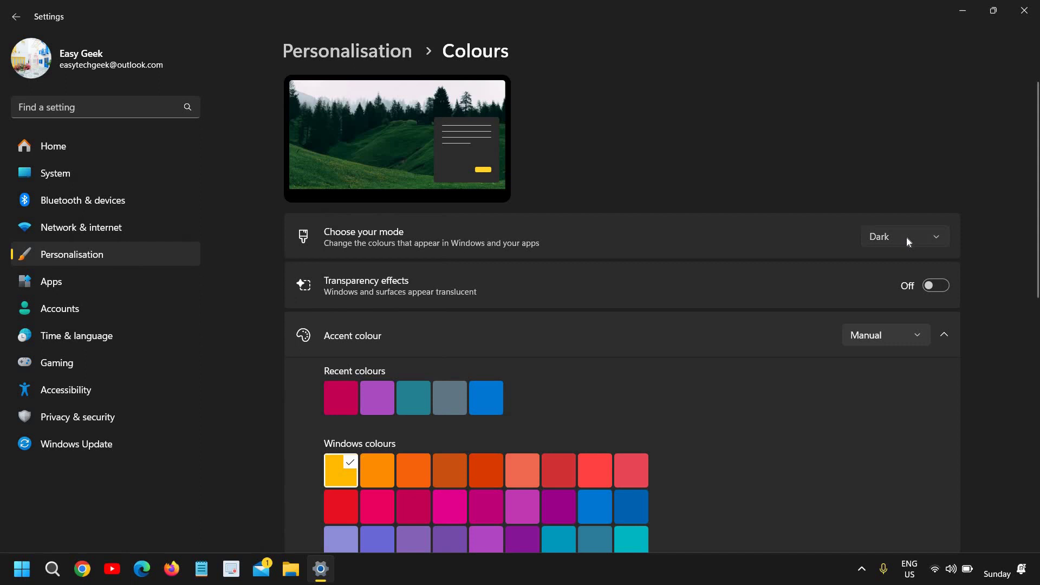
click(900, 263)
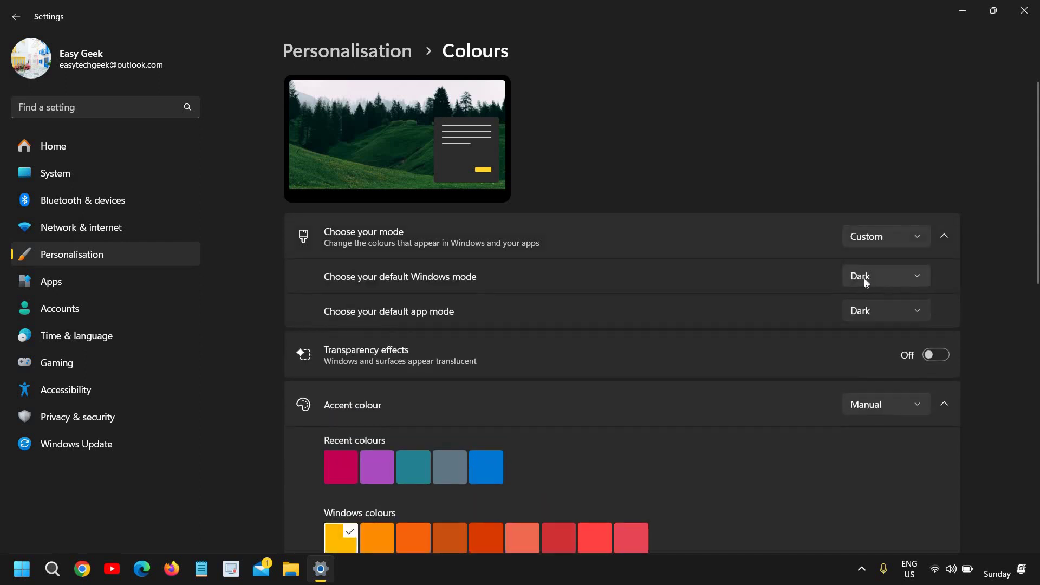
click(879, 281)
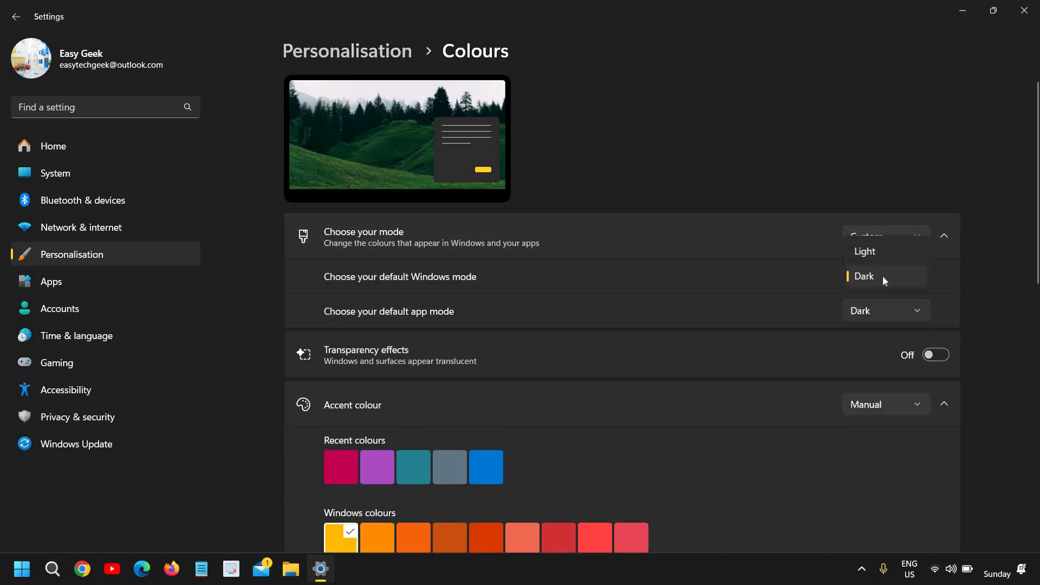
click(882, 276)
click(878, 313)
click(879, 284)
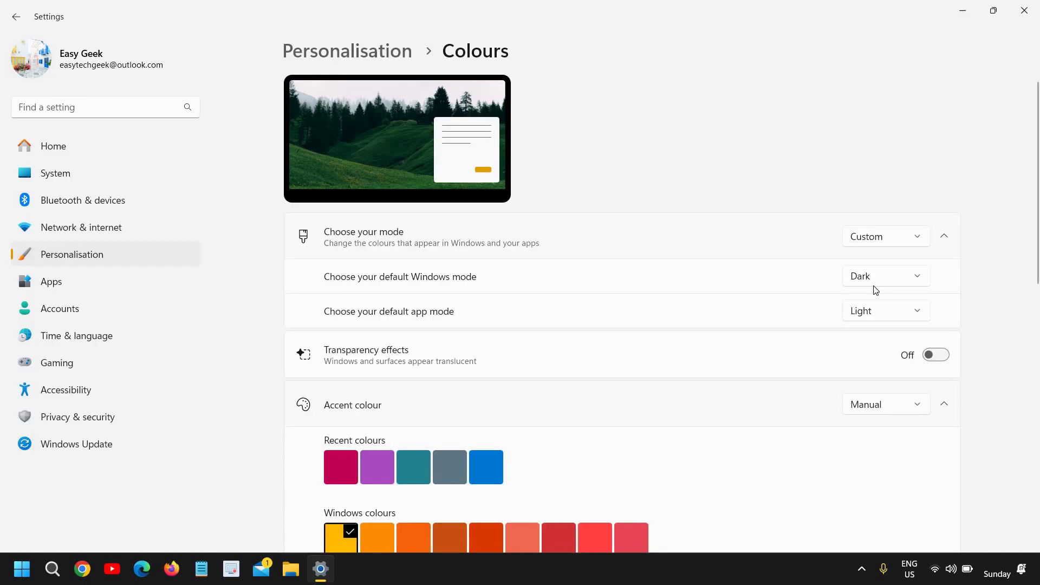
- Close Settings and launch File Explorer by searching 'fil'
click(1023, 11)
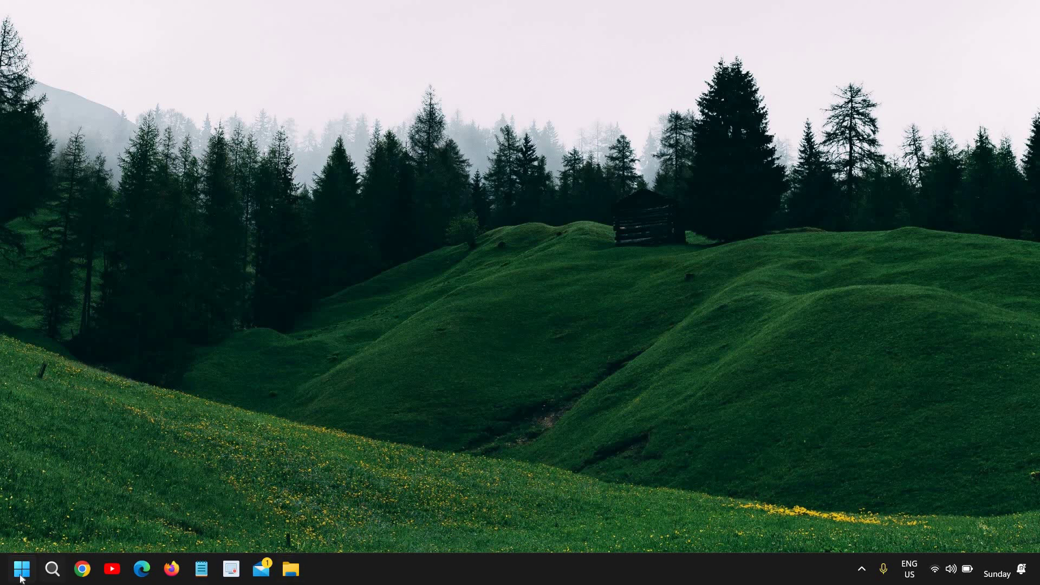
click(52, 569)
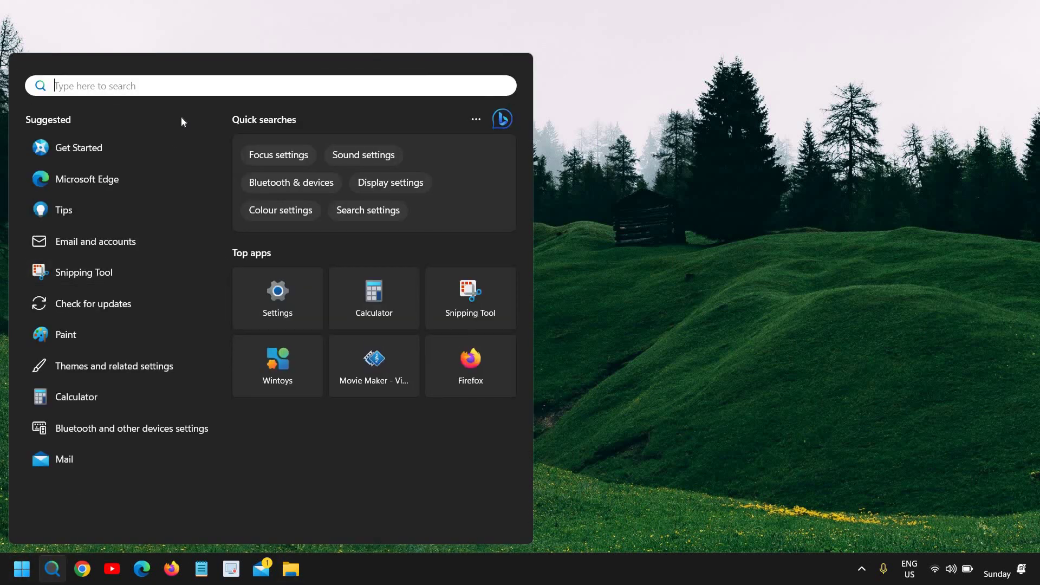
text(fil)
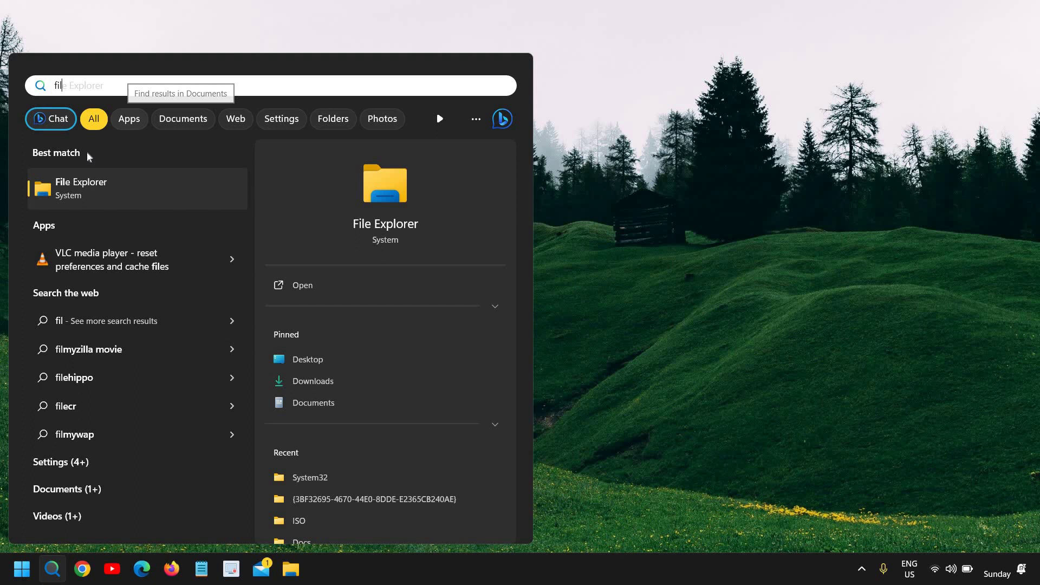
click(92, 189)
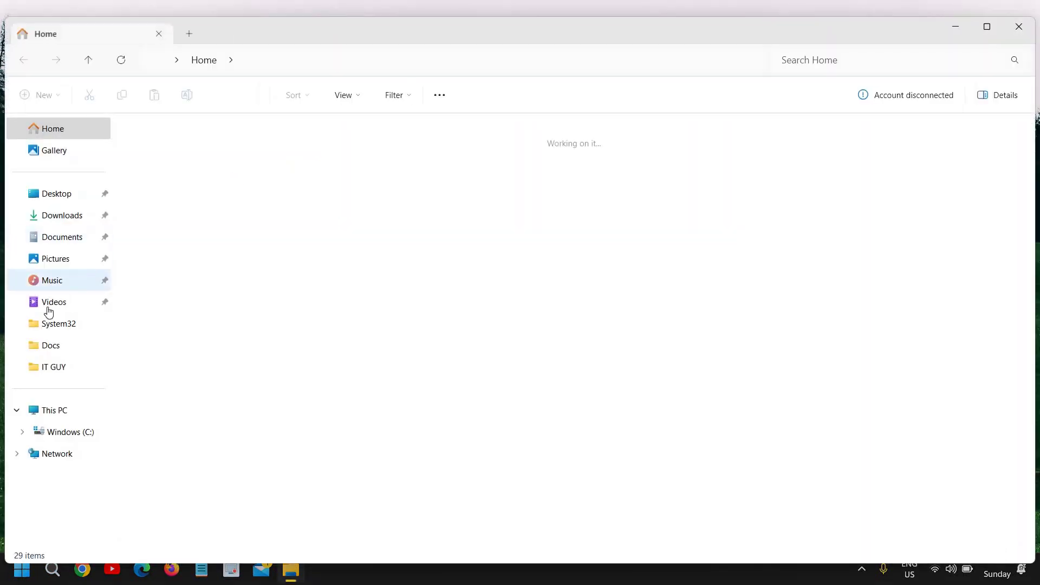
- Open Music, Pictures and Downloads folders in three separate File Explorer tabs
click(52, 281)
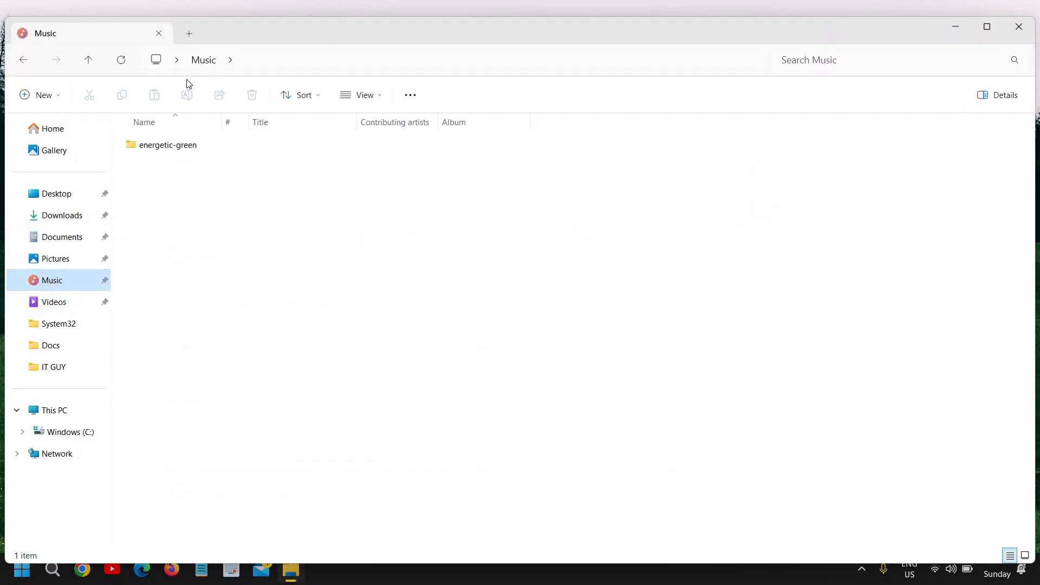
click(188, 34)
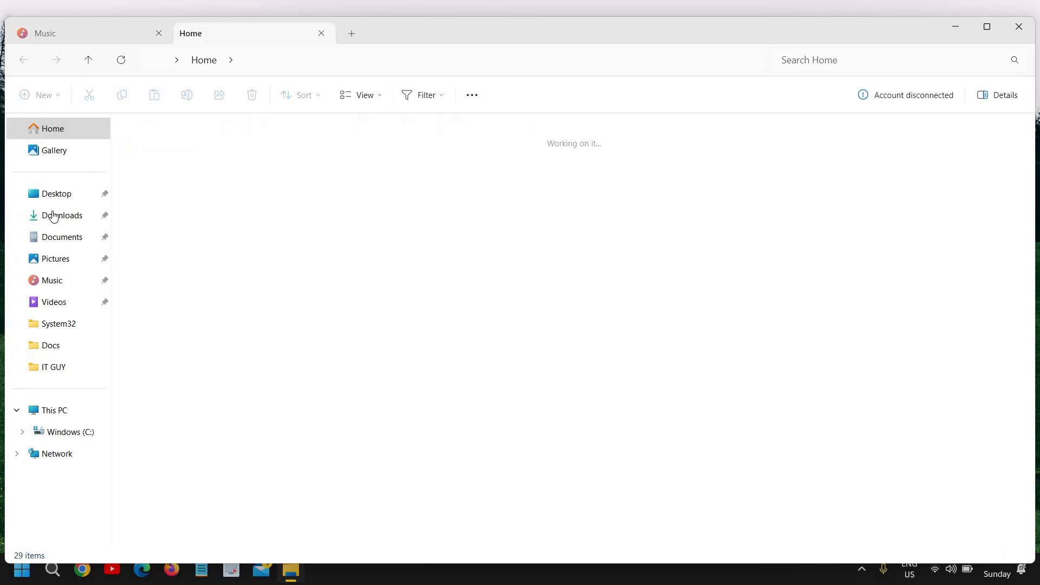
click(54, 259)
click(351, 33)
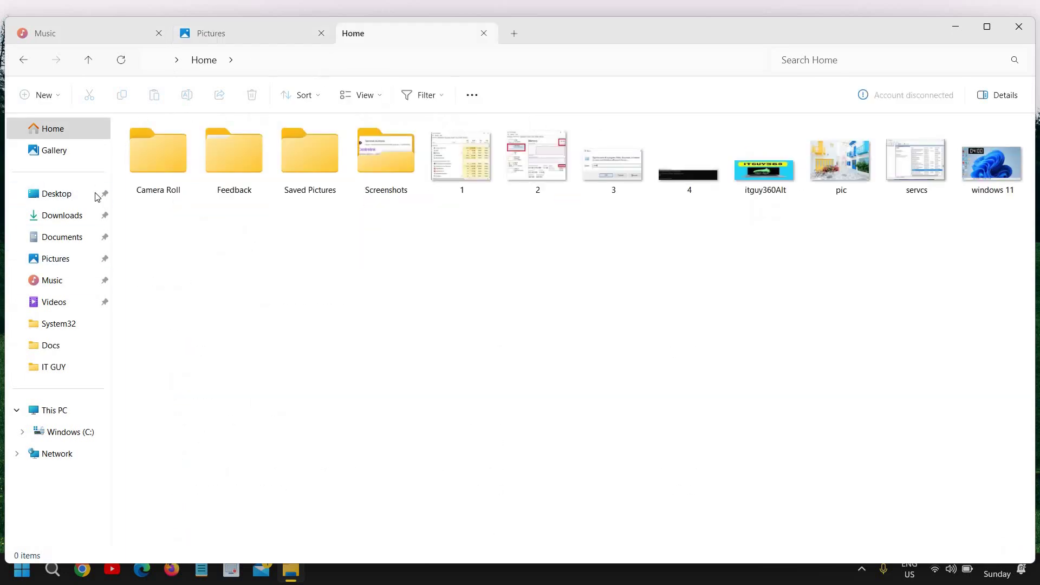
click(61, 217)
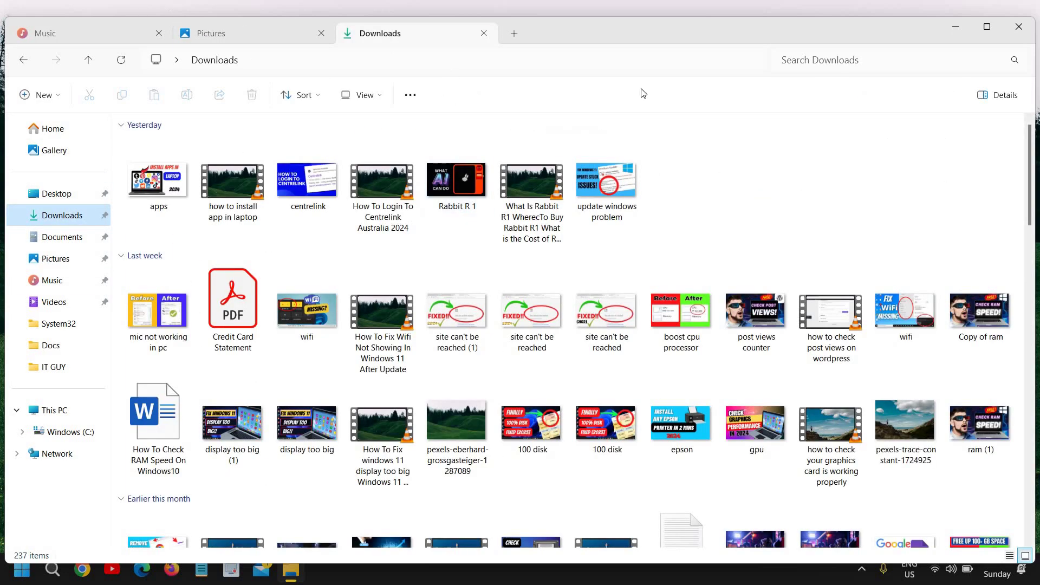
- Maximize File Explorer and cycle through the Music, Pictures and Downloads tabs, ending on Music
click(988, 27)
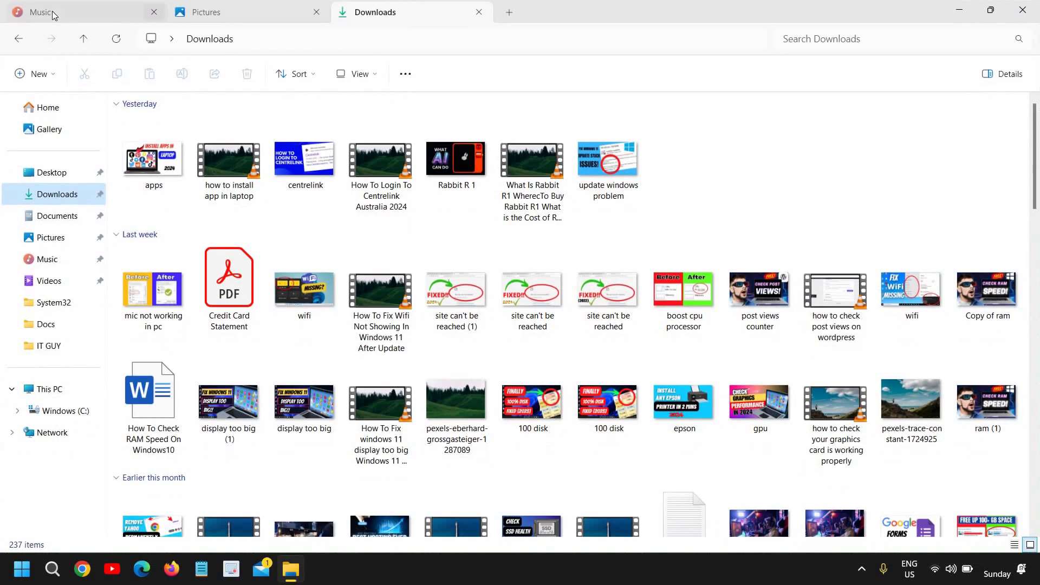
click(38, 12)
click(205, 12)
click(400, 12)
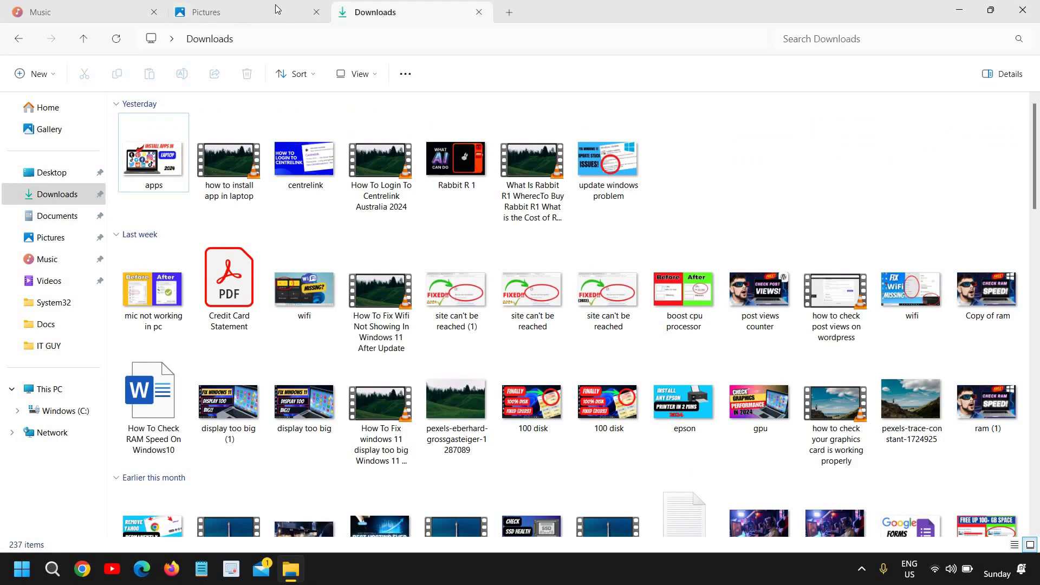
click(274, 11)
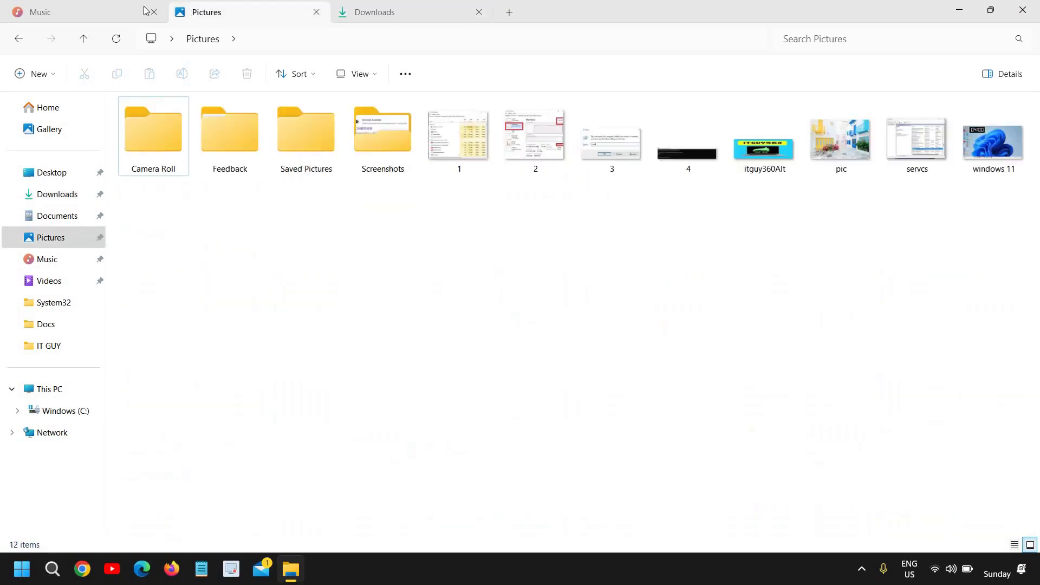
click(78, 11)
click(228, 18)
click(390, 18)
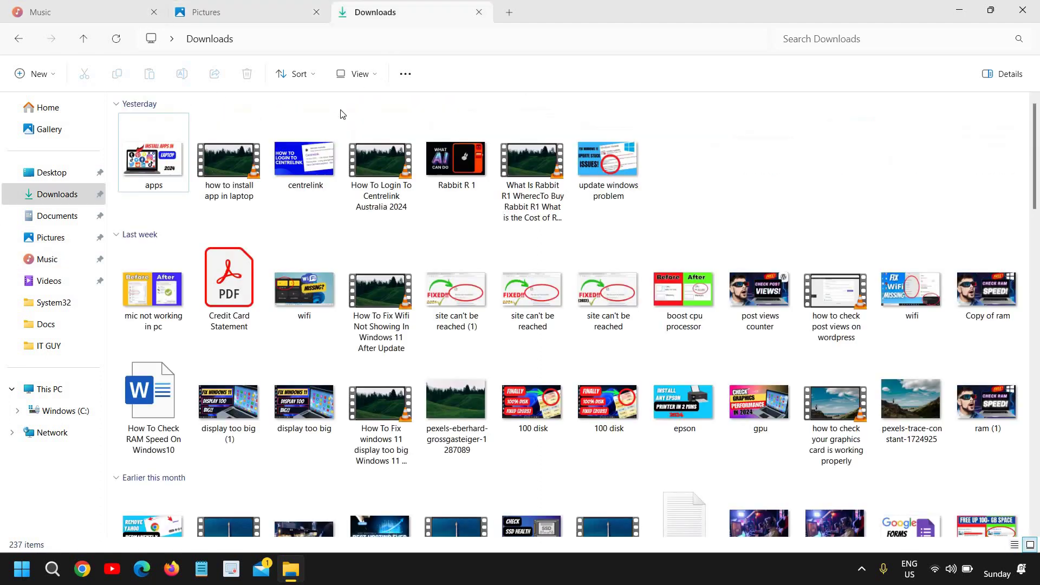
click(221, 13)
click(104, 12)
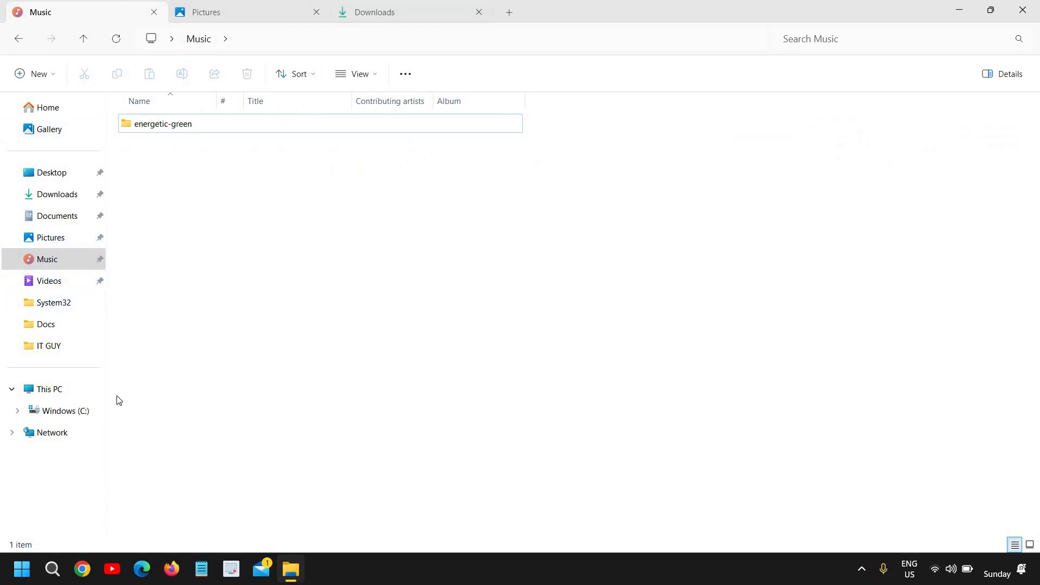
- Swap File Explorer for a maximized Chrome on Google, and show then hide the emoji panel
click(1033, 12)
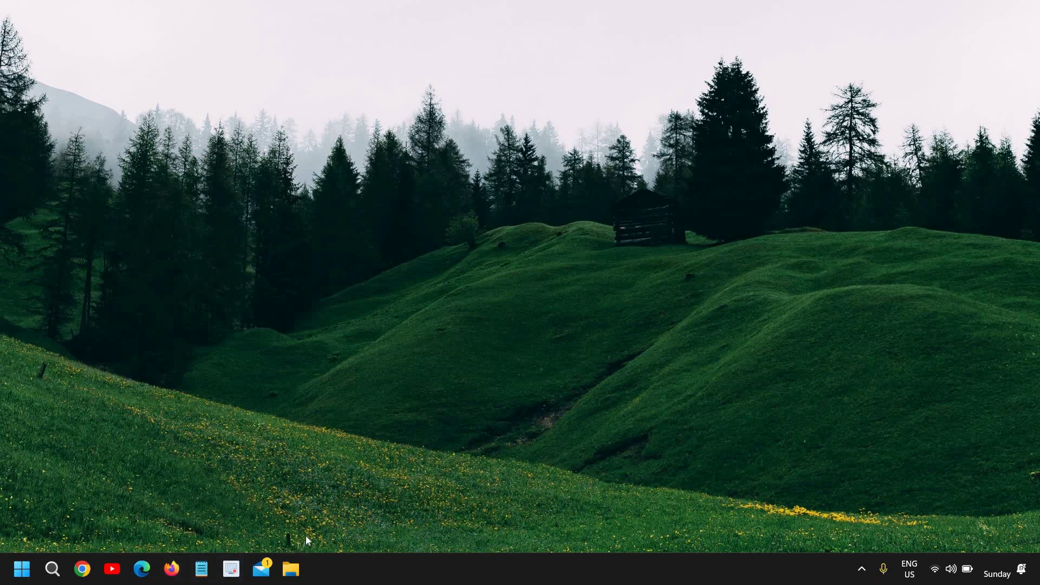
click(82, 569)
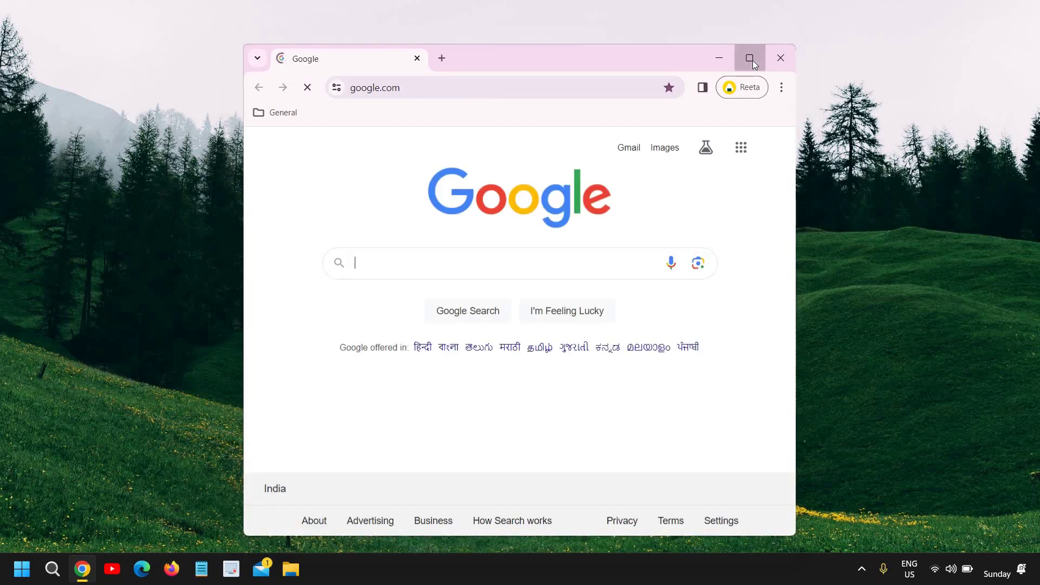
click(752, 60)
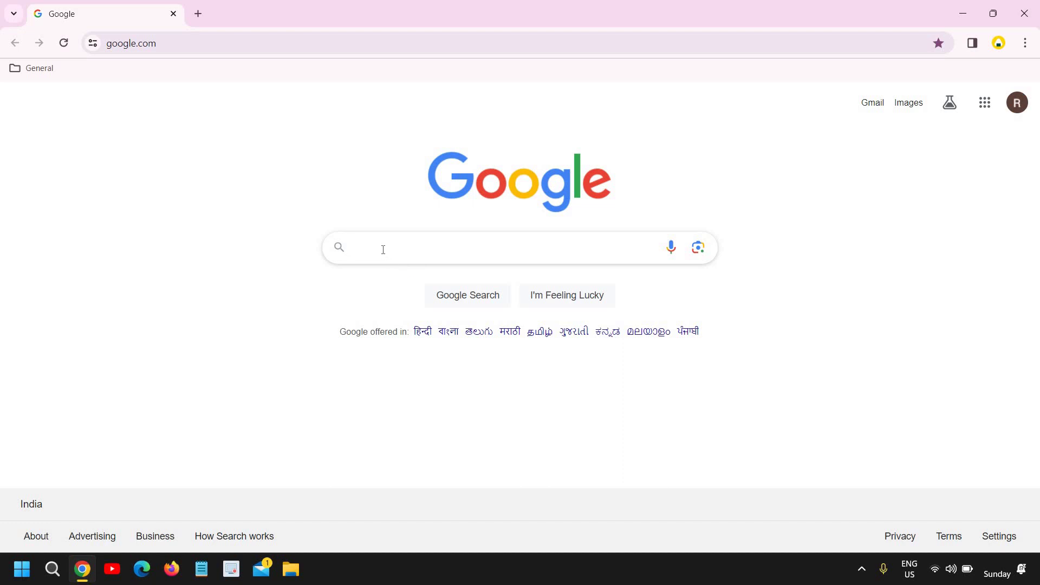
key(super+period)
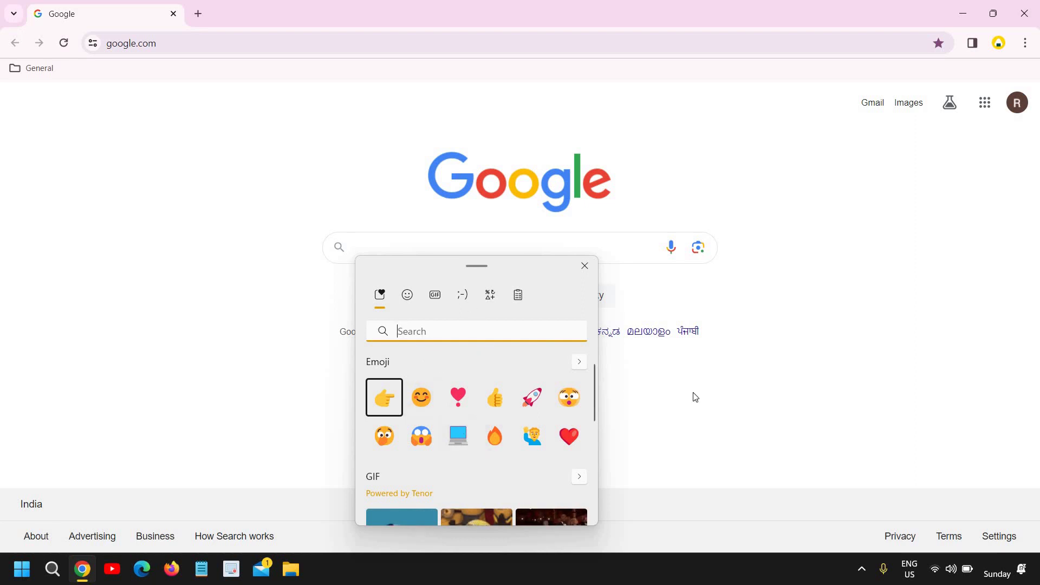
key(Escape)
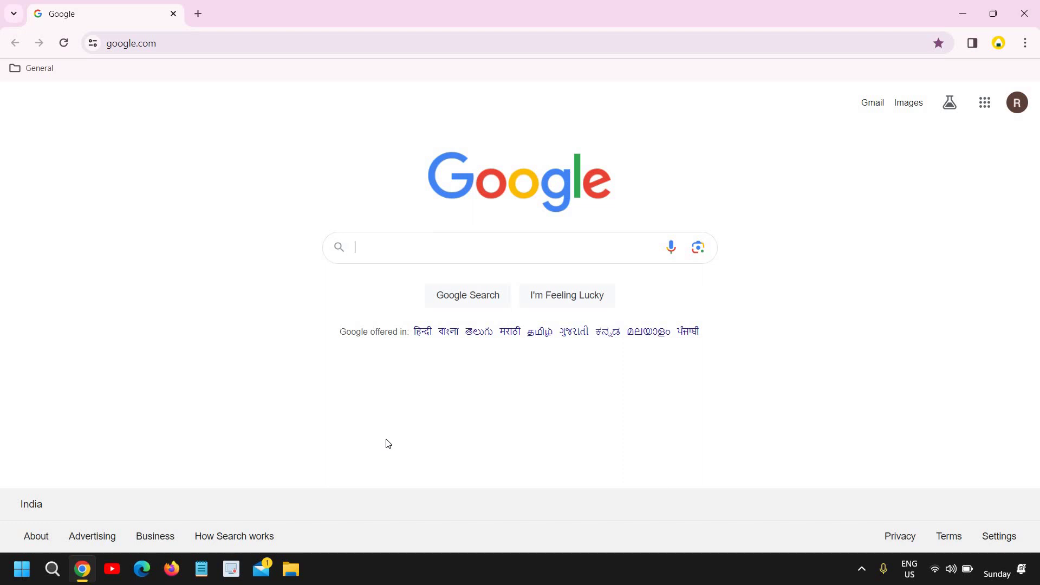
- Add three smiling-face emojis to the Google search box via Win+., then close Chrome
key(super+period)
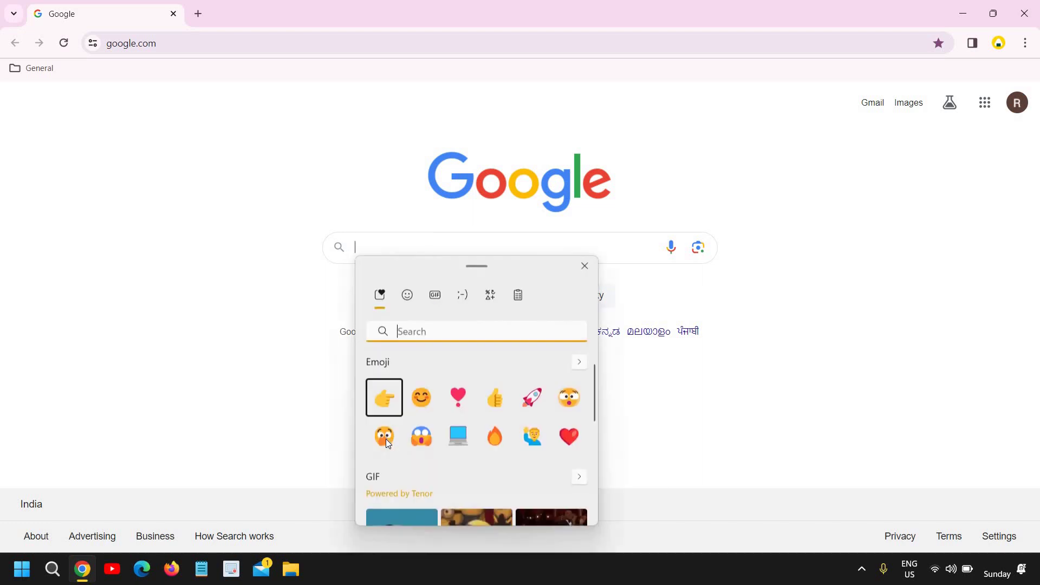
click(422, 398)
click(422, 397)
click(422, 397)
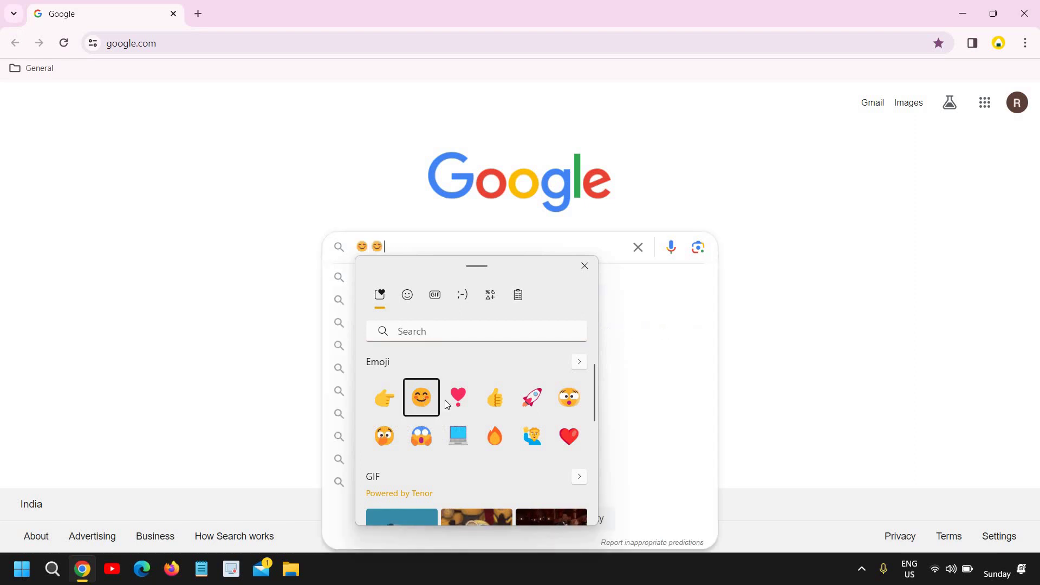
click(422, 398)
key(Escape)
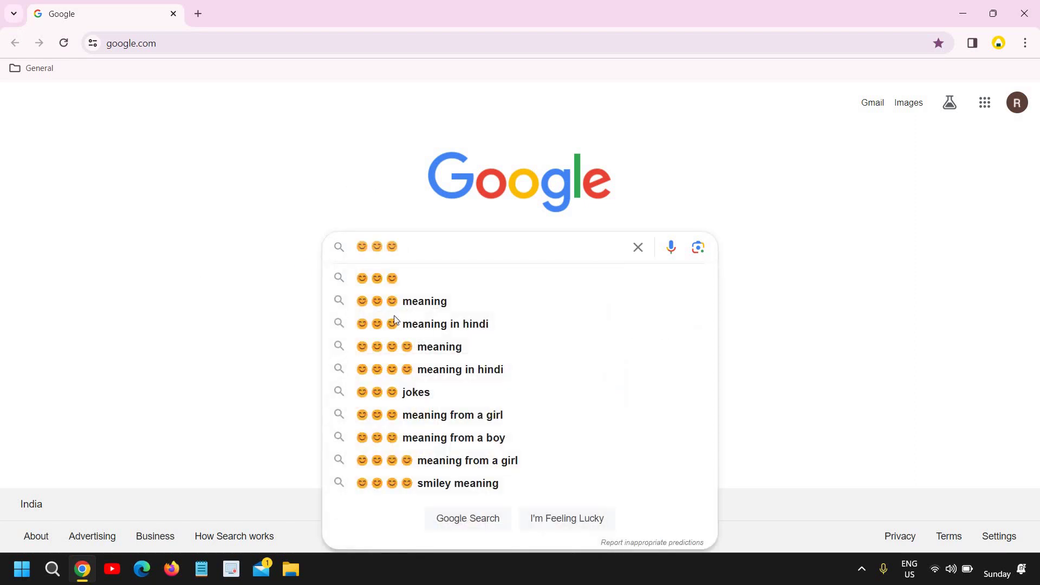
click(1035, 14)
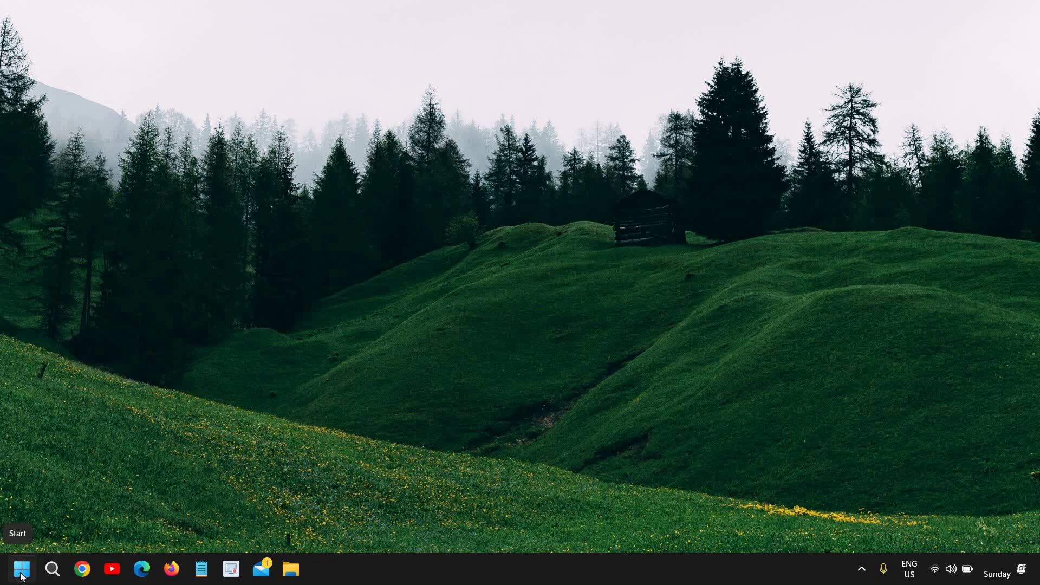
- Open Settings from the Start right-click menu and go to System > Notifications
right_click(22, 575)
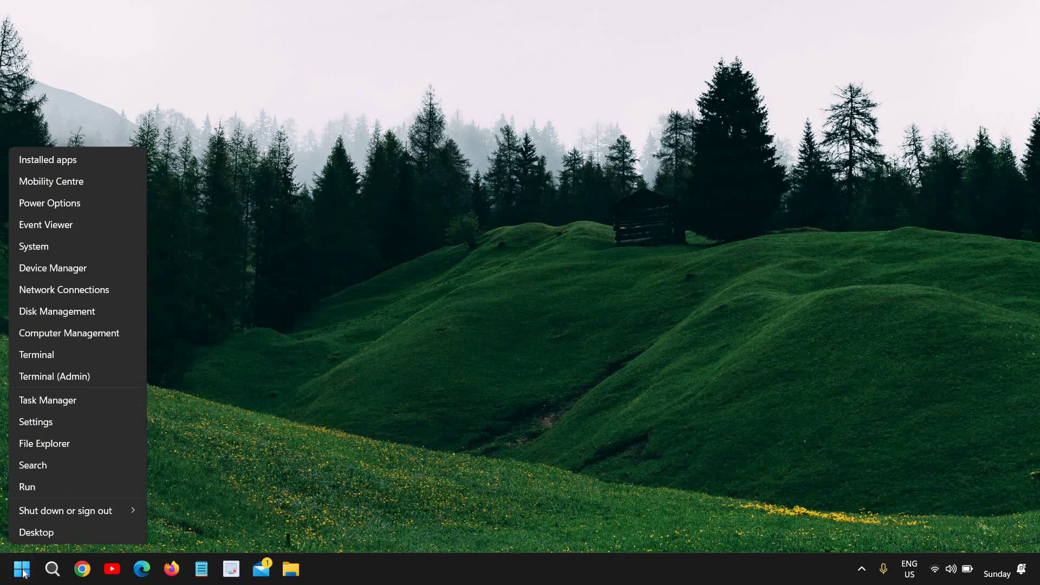
click(52, 421)
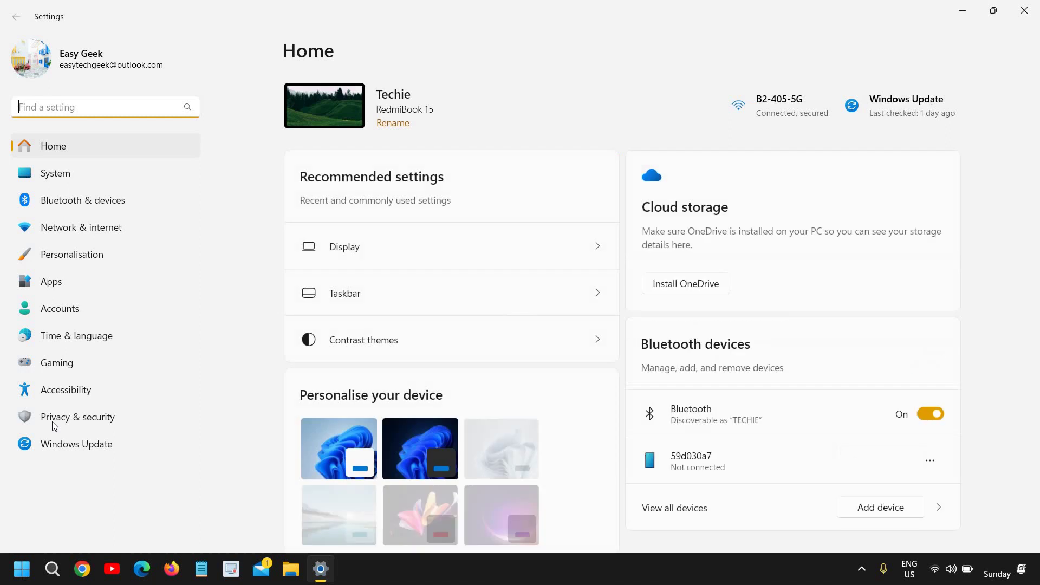
click(56, 173)
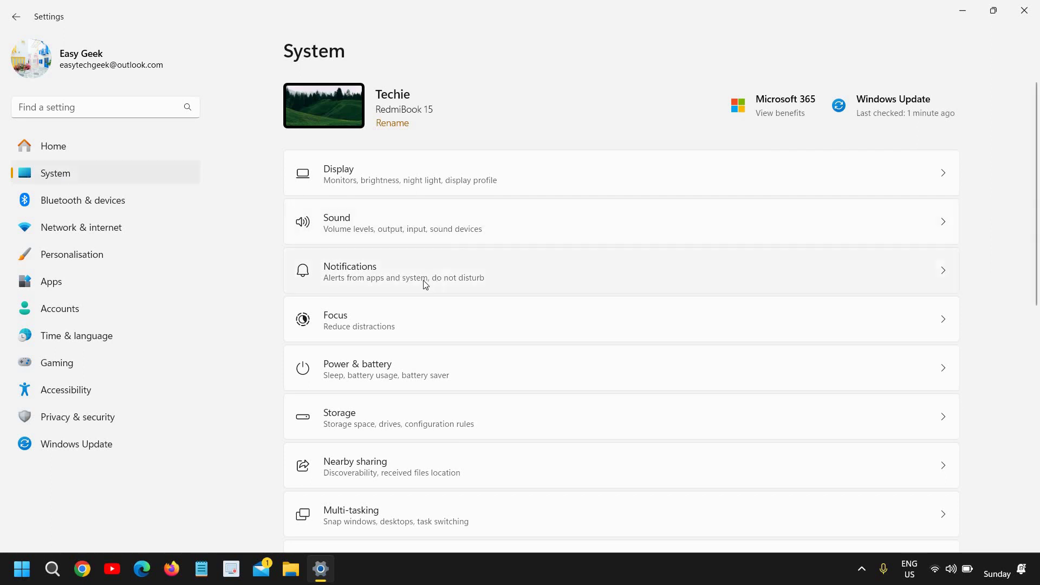
click(402, 279)
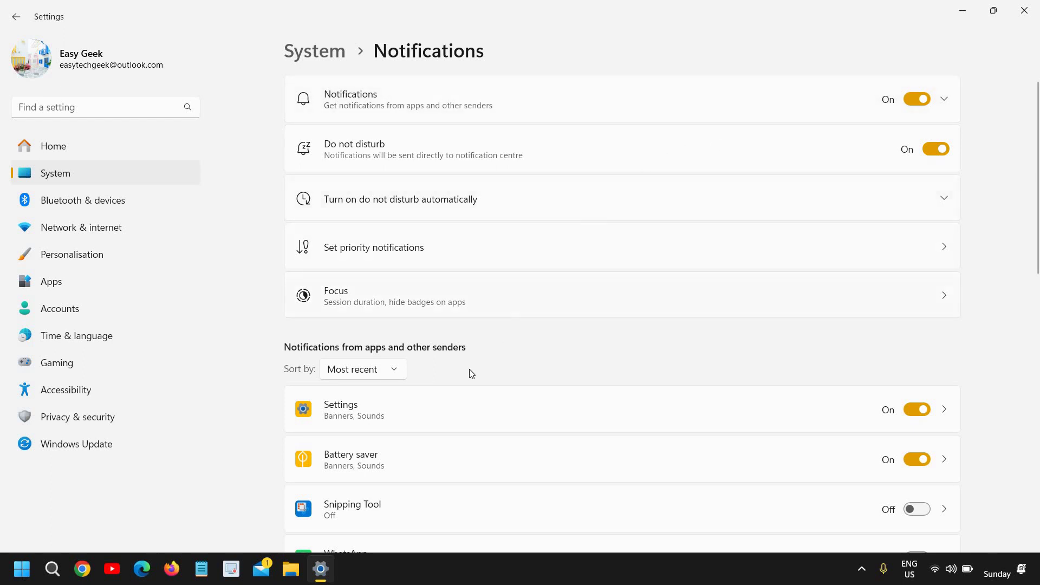
- Find Microsoft Store in the apps notification list and switch its toggle On
scroll(476, 368, down, 2)
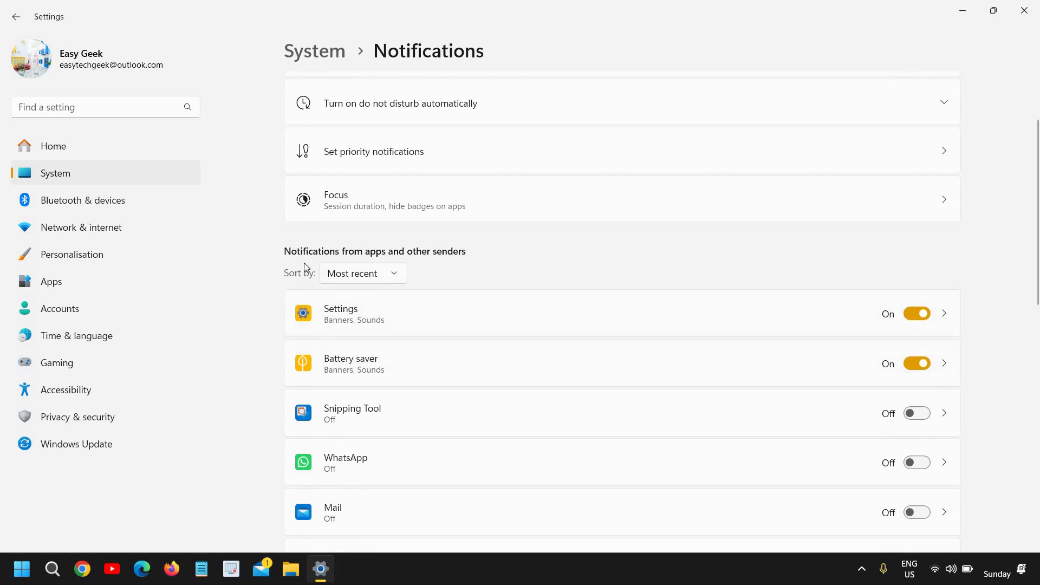
scroll(603, 302, down, 2)
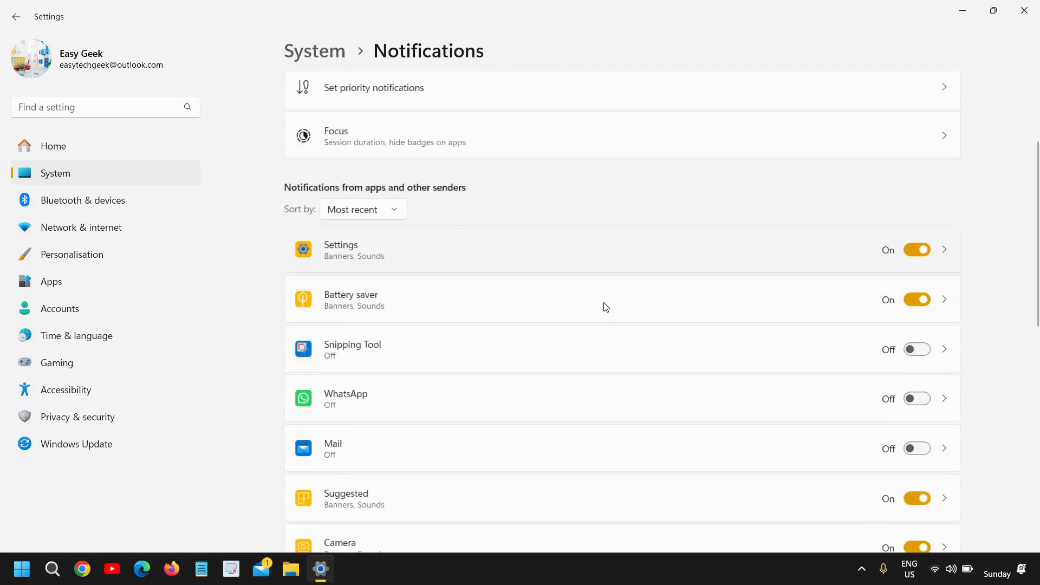
scroll(404, 372, down, 4)
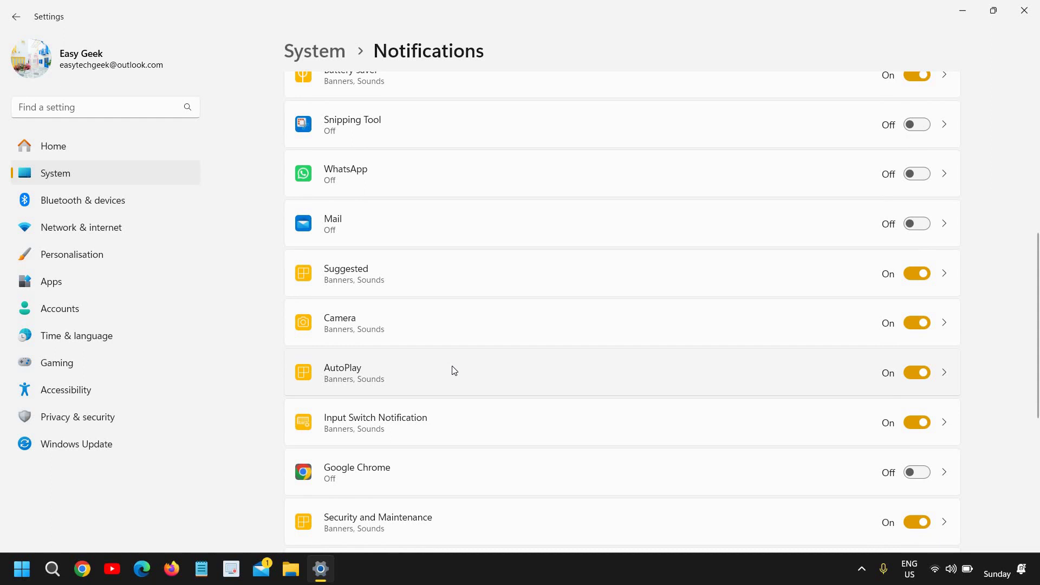
scroll(457, 368, up, 6)
scroll(623, 339, down, 2)
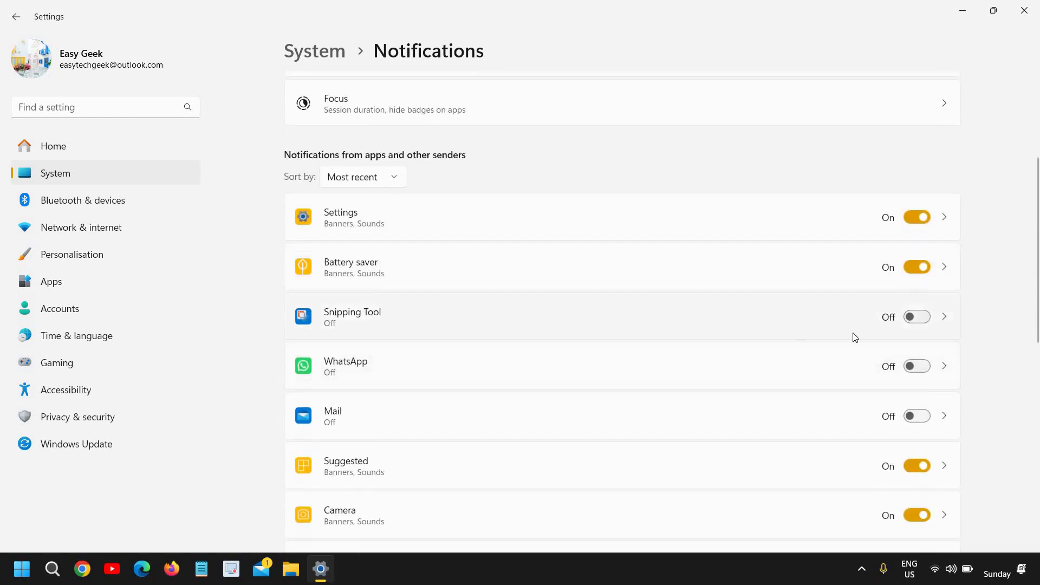
scroll(689, 413, down, 6)
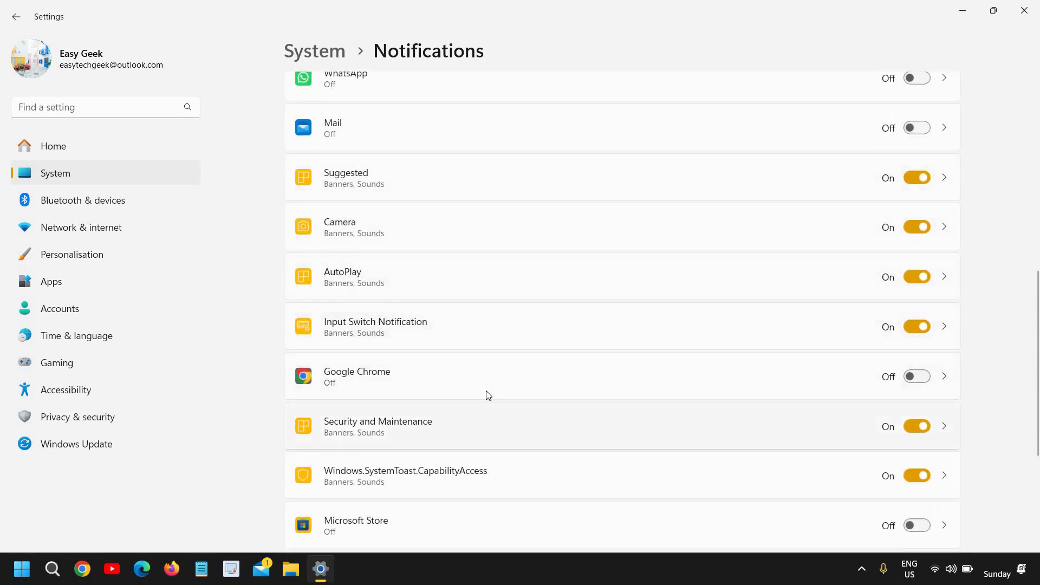
scroll(623, 433, down, 2)
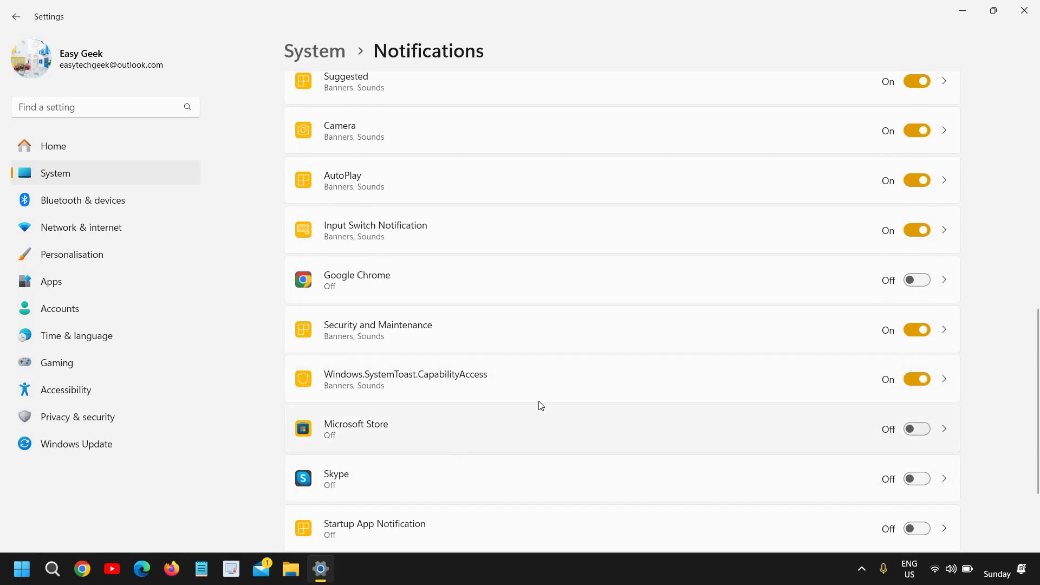
scroll(541, 405, up, 5)
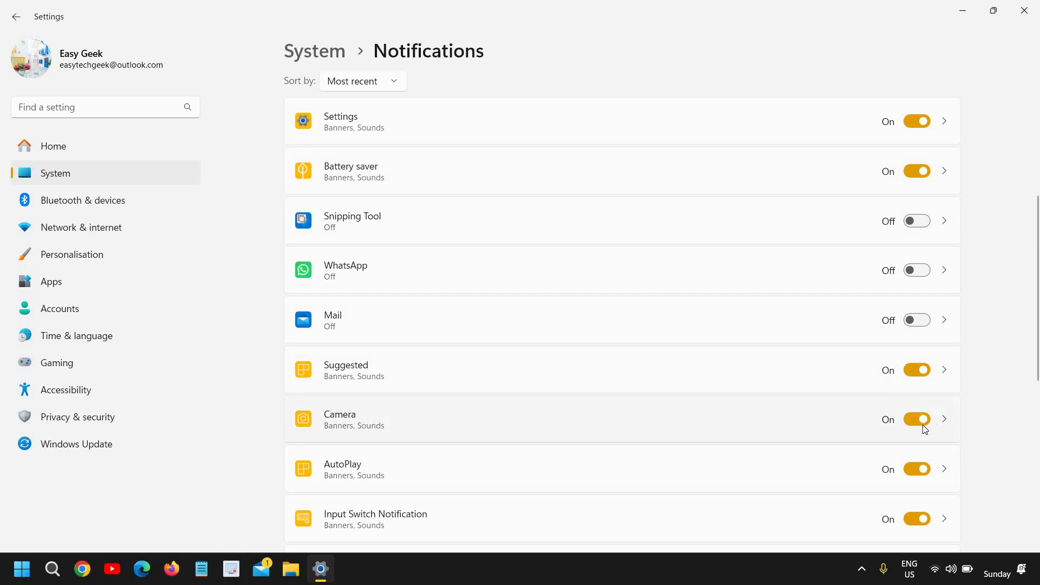
scroll(490, 429, down, 3)
scroll(416, 446, down, 2)
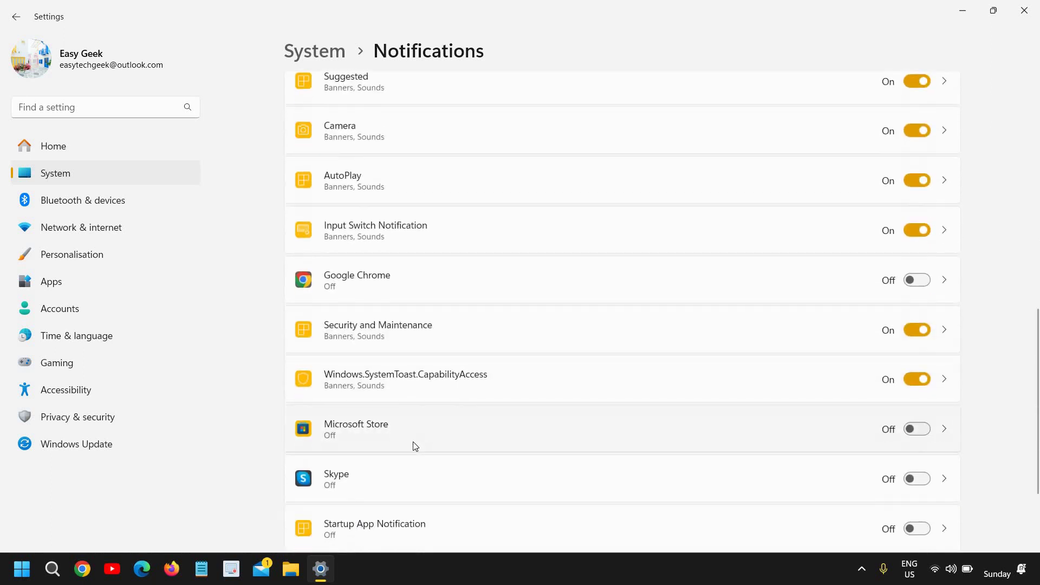
scroll(415, 446, down, 2)
click(918, 334)
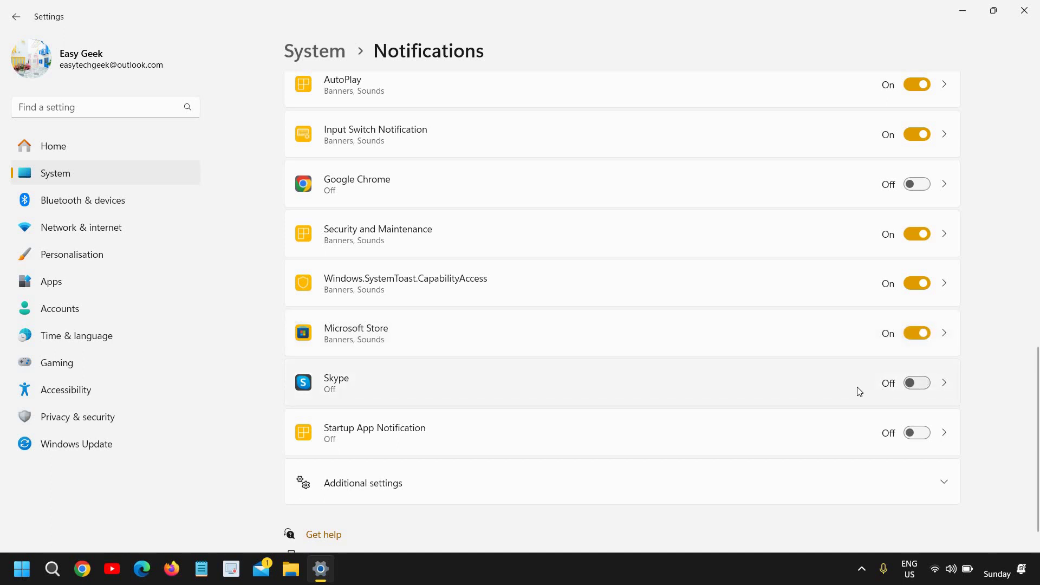
scroll(889, 392, up, 3)
scroll(889, 391, up, 5)
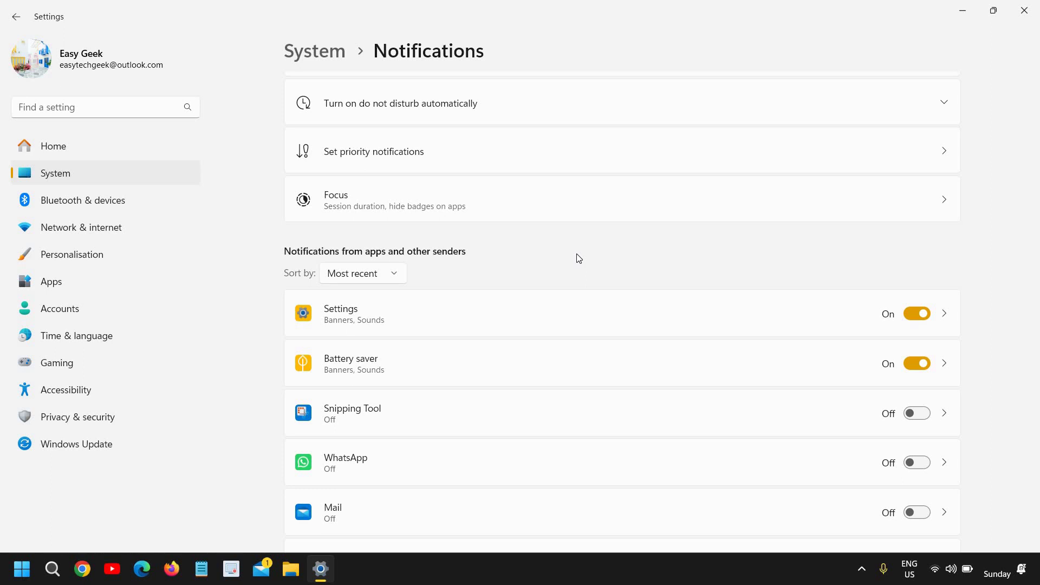
- Close the Settings window
click(1023, 10)
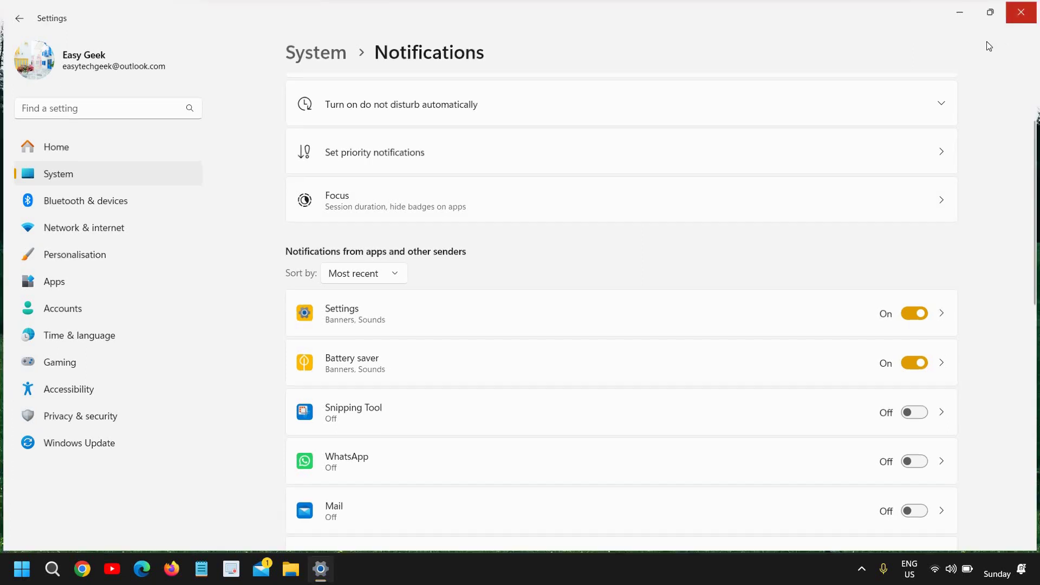